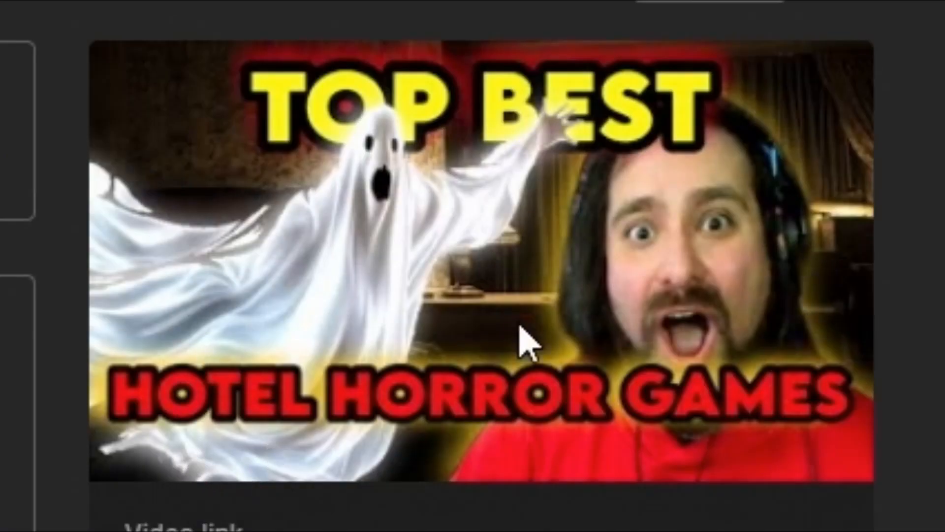
{"action": "mouse_move", "coordinate": [585, 154]}
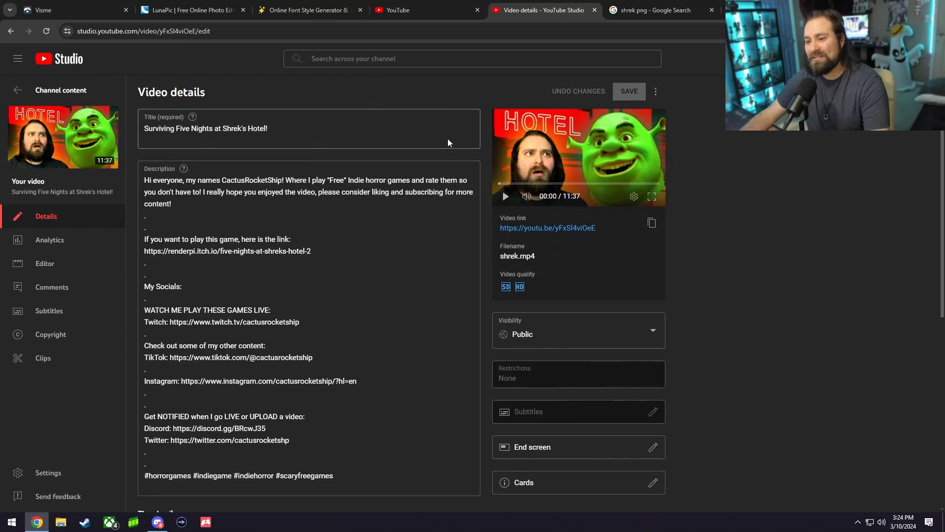
{"action": "left_click_drag", "start_coordinate": [155, 129], "coordinate": [276, 130]}
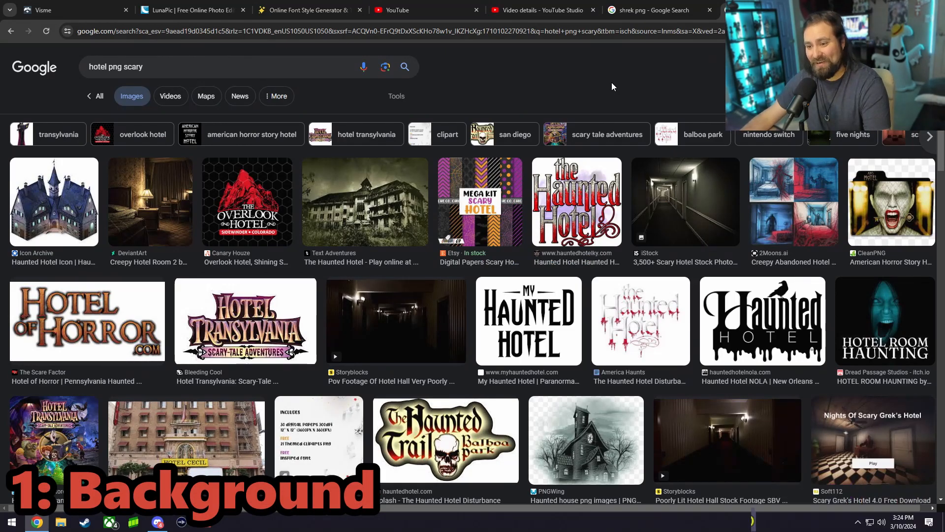
Browse Google image results for "hotel png scary", "hotel scary" and "hotel scary wallpaper" to find a thumbnail background.
{"action": "scroll", "coordinate": [592, 84], "scroll_direction": "down", "scroll_amount": 5}
{"action": "scroll", "coordinate": [566, 110], "scroll_direction": "down", "scroll_amount": 2}
{"action": "scroll", "coordinate": [566, 111], "scroll_direction": "up", "scroll_amount": 5}
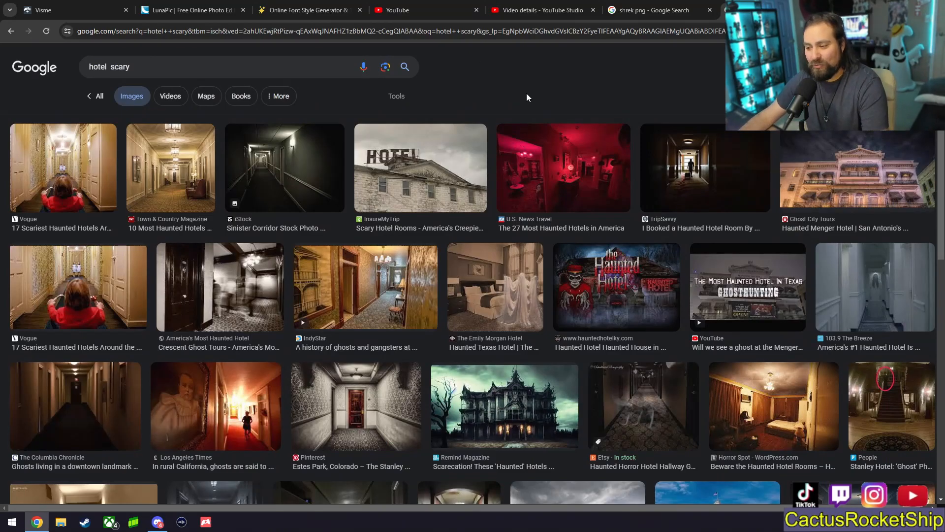
{"action": "scroll", "coordinate": [526, 97], "scroll_direction": "down", "scroll_amount": 7}
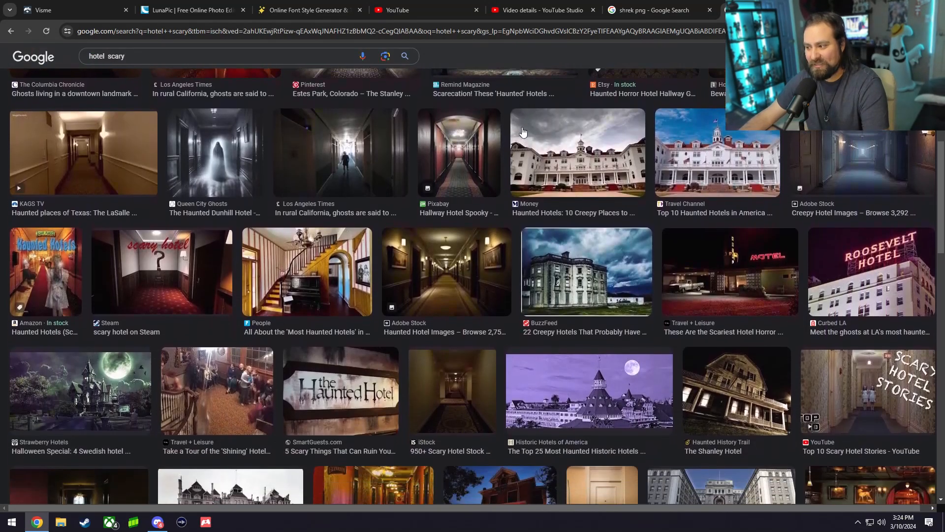
{"action": "scroll", "coordinate": [523, 132], "scroll_direction": "down", "scroll_amount": 4}
{"action": "scroll", "coordinate": [345, 226], "scroll_direction": "up", "scroll_amount": 5}
{"action": "scroll", "coordinate": [294, 178], "scroll_direction": "down", "scroll_amount": 8}
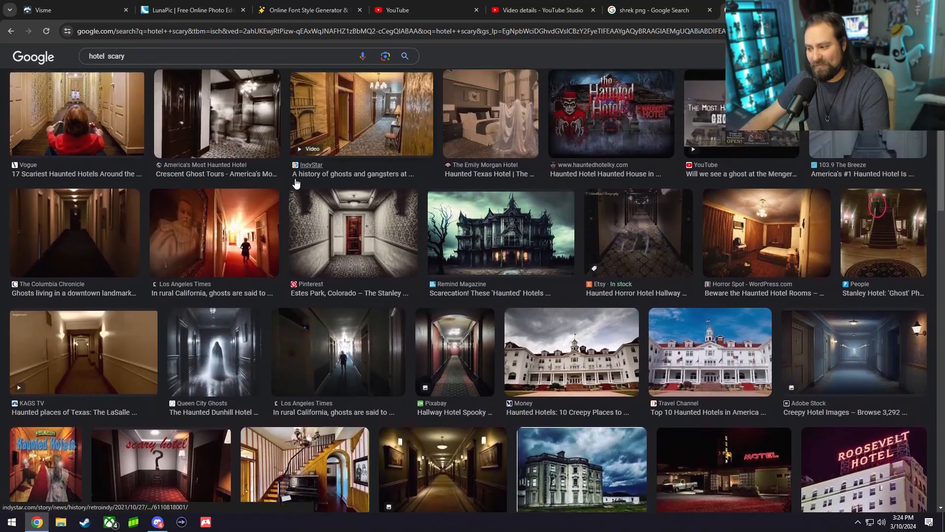
{"action": "scroll", "coordinate": [389, 217], "scroll_direction": "down", "scroll_amount": 3}
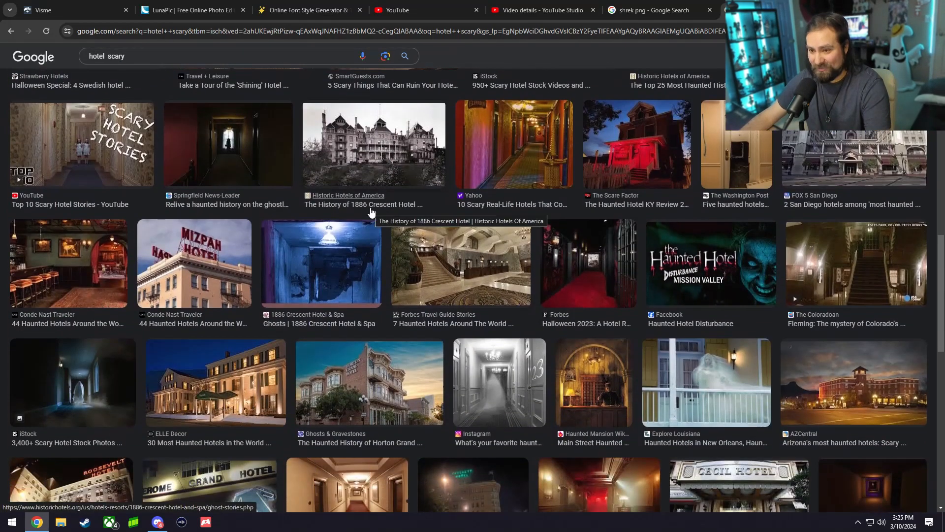
{"action": "scroll", "coordinate": [389, 218], "scroll_direction": "down", "scroll_amount": 1}
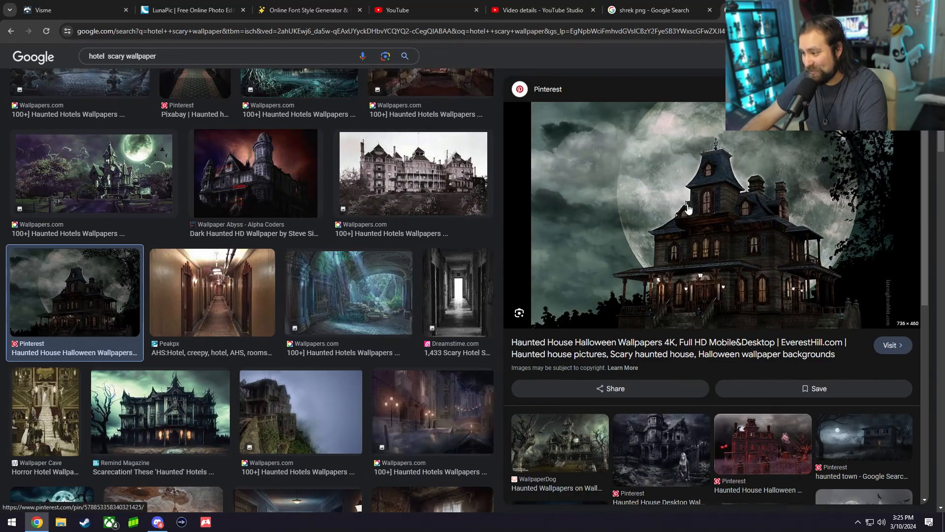
{"action": "key", "text": "Escape"}
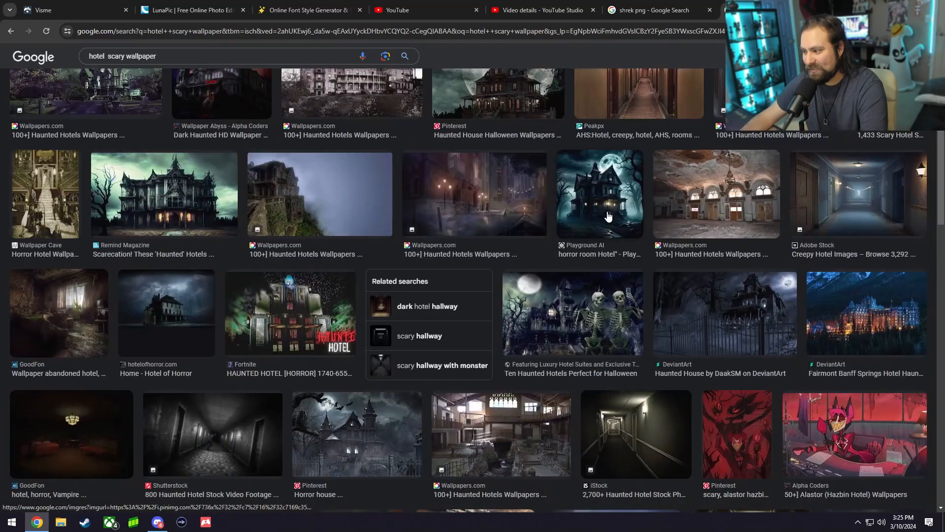
Switch to Visme, dismiss the promotional pop-up and start a new project from the More category.
{"action": "key", "text": "ctrl+1"}
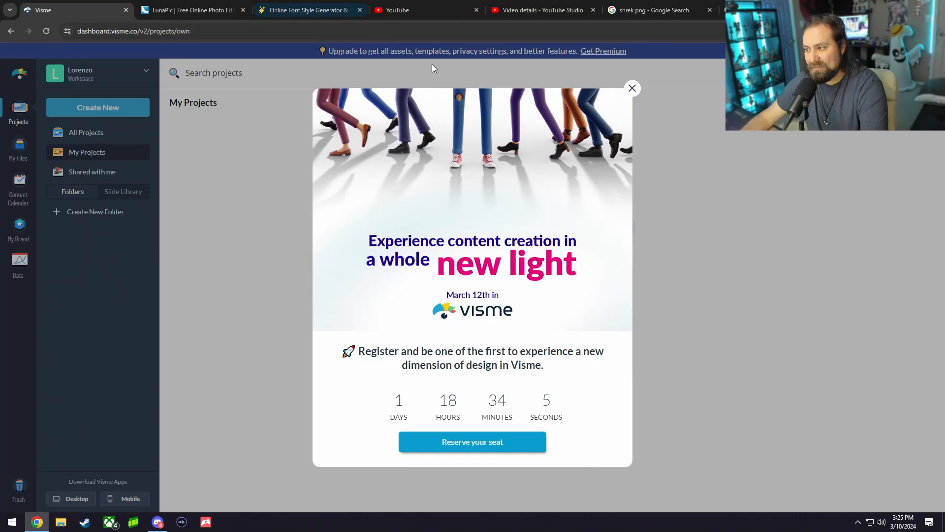
{"action": "left_click", "coordinate": [630, 89]}
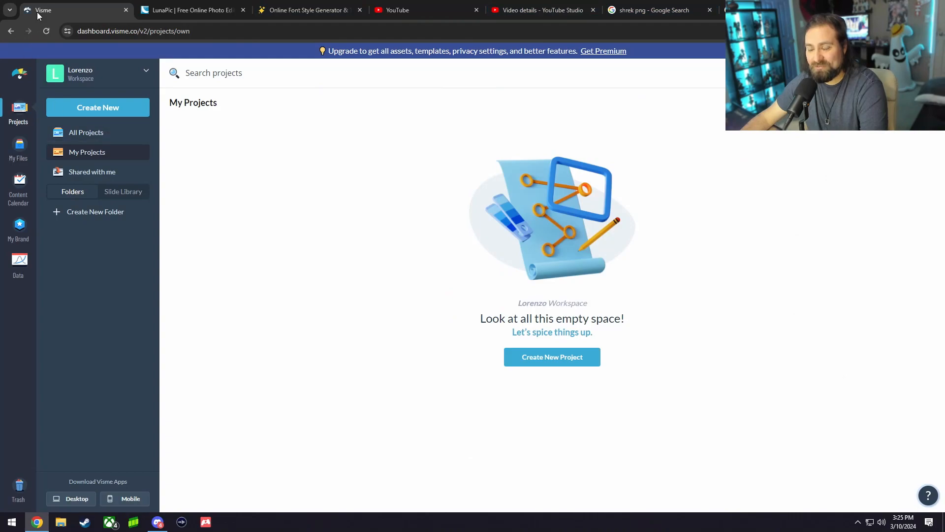
{"action": "left_click", "coordinate": [83, 109]}
{"action": "mouse_move", "coordinate": [91, 136]}
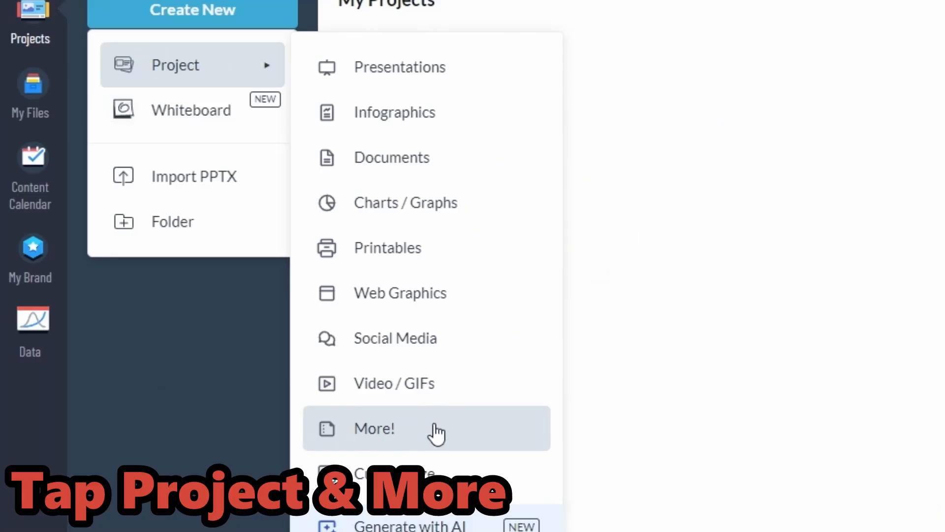
{"action": "left_click", "coordinate": [211, 315]}
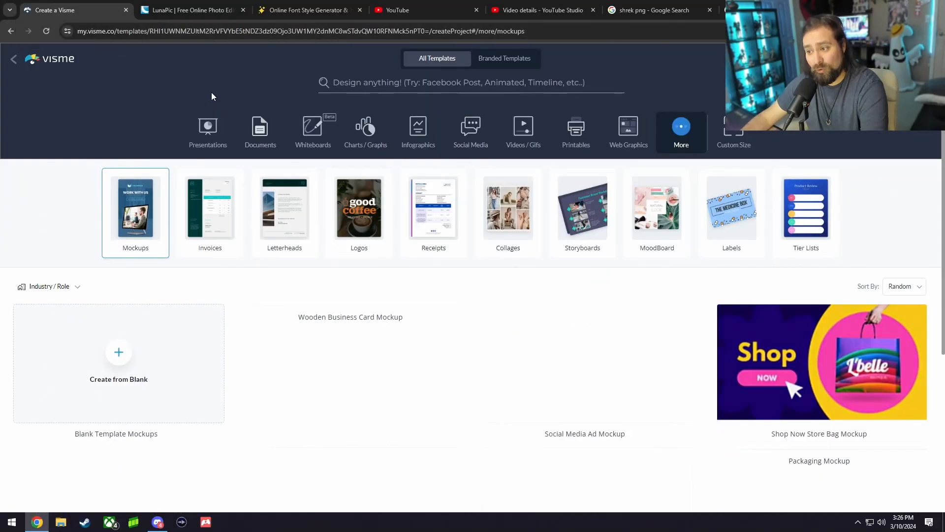
Search the templates for "youtube thumbnails" and create a blank YouTube thumbnail project.
{"action": "left_click", "coordinate": [384, 84]}
{"action": "type", "text": "youtube"}
{"action": "left_click", "coordinate": [358, 131]}
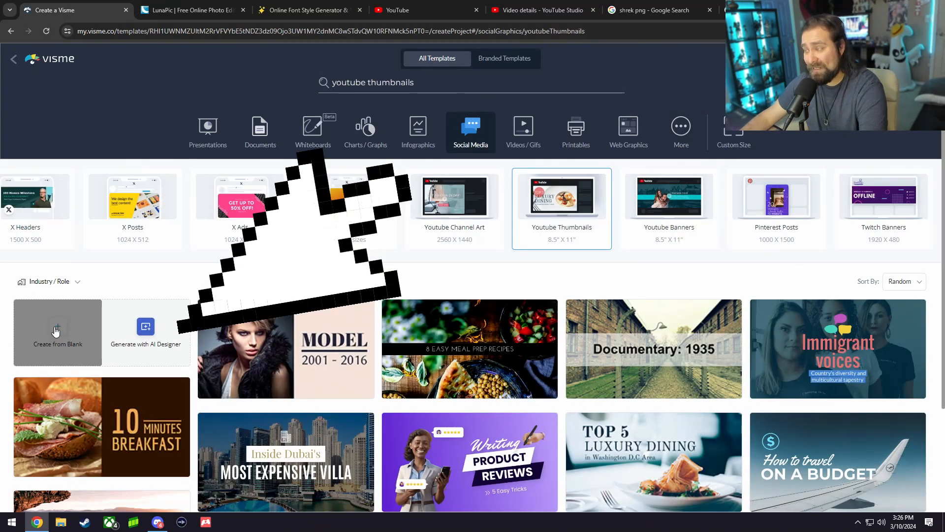
{"action": "left_click", "coordinate": [56, 333]}
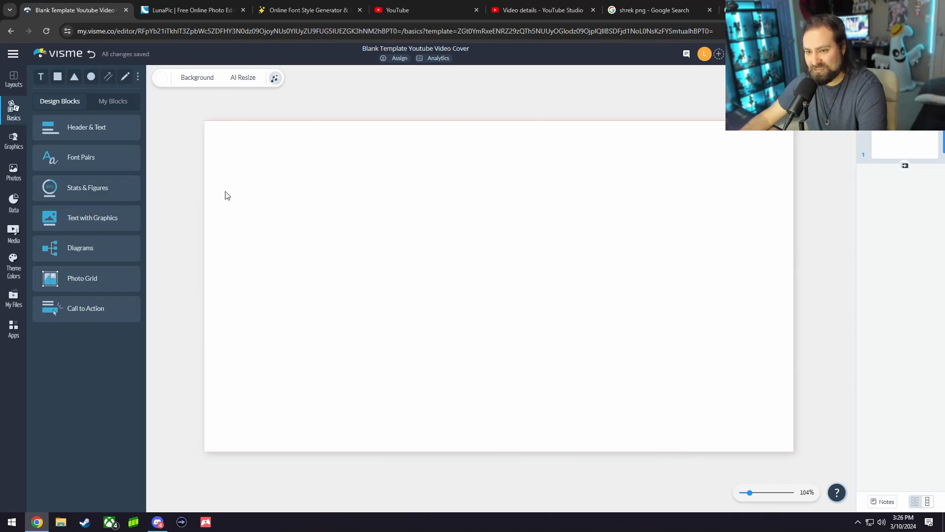
Search the stock photos for "hotel" and apply the dark photo with the lit HOTEL sign as the page background.
{"action": "left_click", "coordinate": [13, 177]}
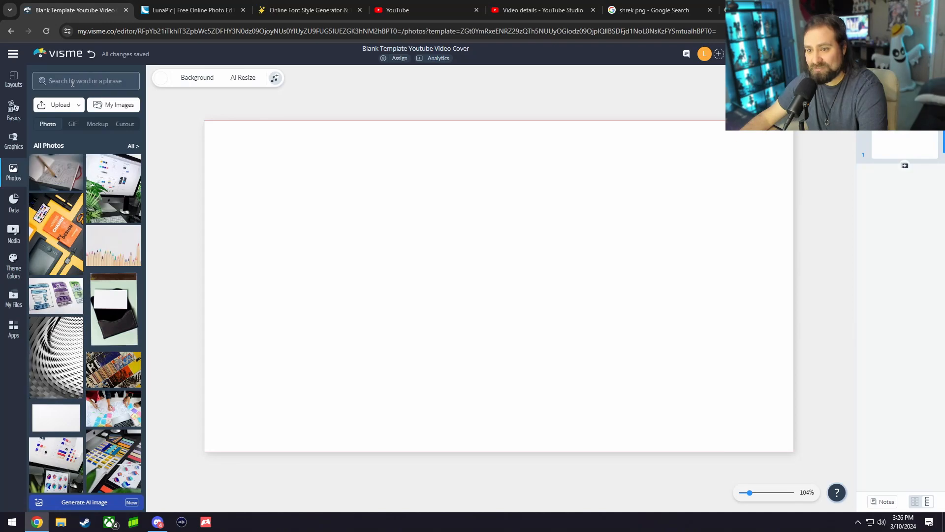
{"action": "type", "text": "hotel"}
{"action": "key", "text": "Return"}
{"action": "scroll", "coordinate": [102, 207], "scroll_direction": "down", "scroll_amount": 3}
{"action": "scroll", "coordinate": [106, 197], "scroll_direction": "up", "scroll_amount": 5}
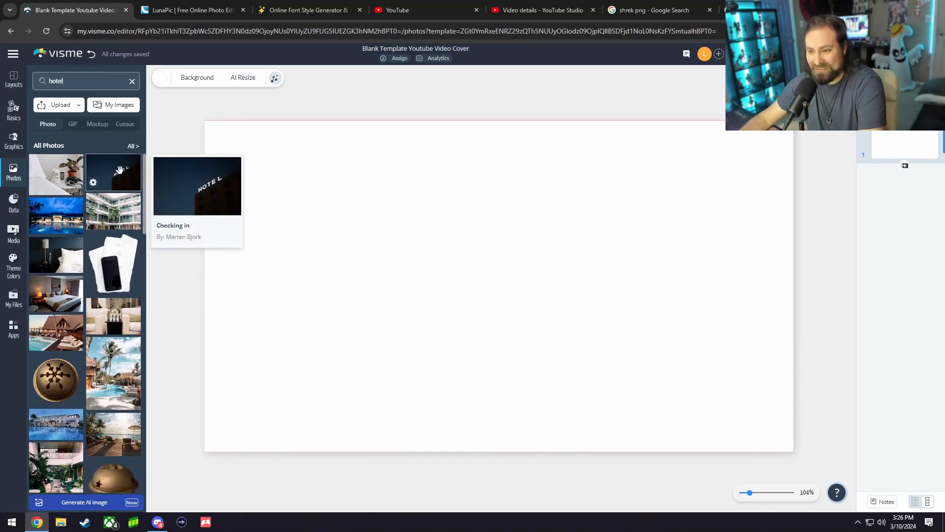
{"action": "left_click", "coordinate": [120, 170]}
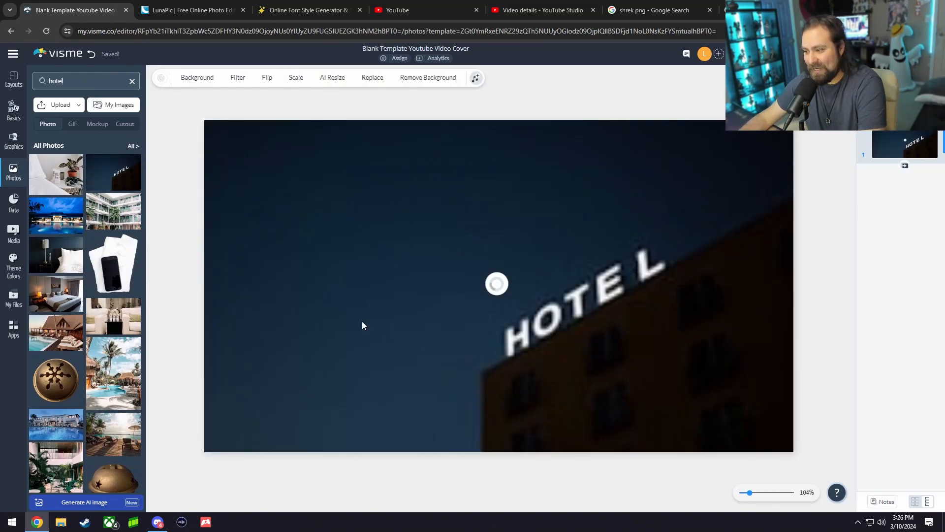
{"action": "scroll", "coordinate": [114, 325], "scroll_direction": "down", "scroll_amount": 5}
{"action": "scroll", "coordinate": [114, 325], "scroll_direction": "up", "scroll_amount": 5}
Switch to the Google image results for "hotel scary wallpaper", open the haunted house with full moon and save the image.
{"action": "left_click", "coordinate": [751, 10]}
{"action": "scroll", "coordinate": [681, 105], "scroll_direction": "down", "scroll_amount": 10}
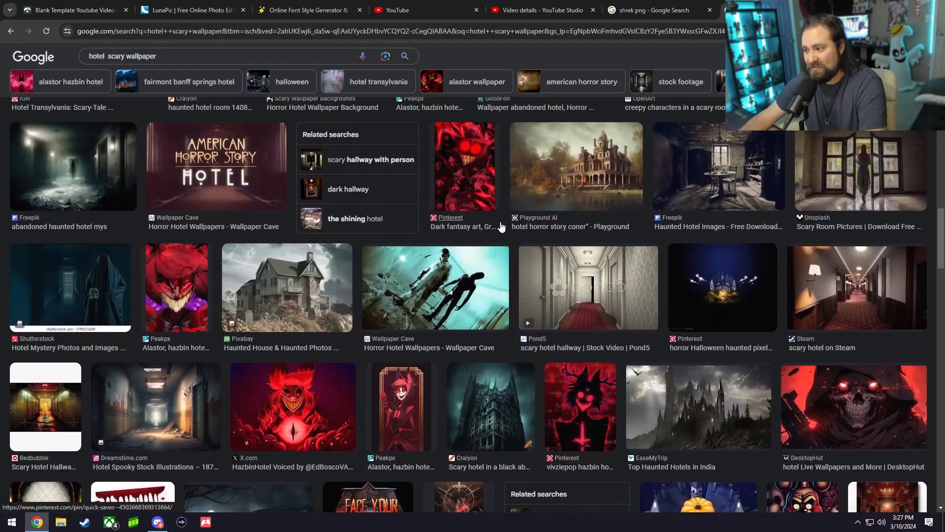
{"action": "scroll", "coordinate": [496, 226], "scroll_direction": "up", "scroll_amount": 15}
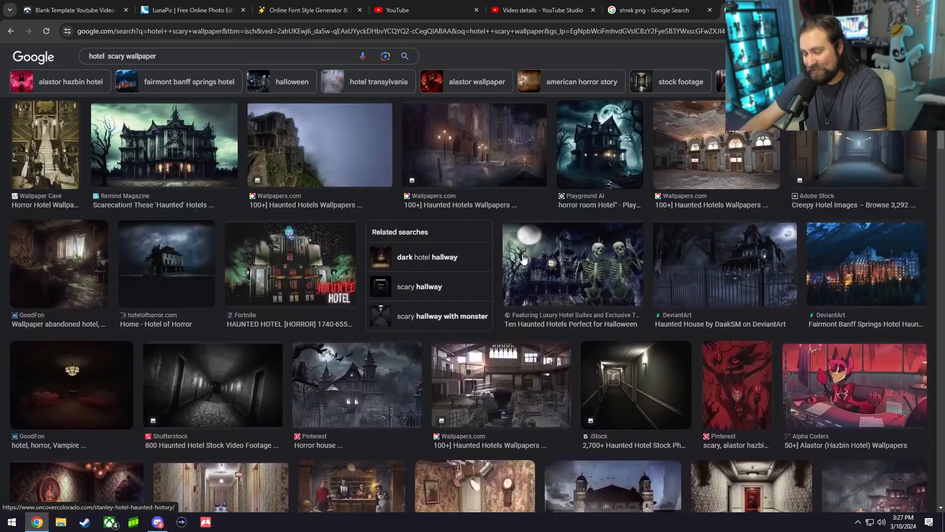
{"action": "scroll", "coordinate": [524, 260], "scroll_direction": "down", "scroll_amount": 5}
{"action": "left_click", "coordinate": [524, 259]}
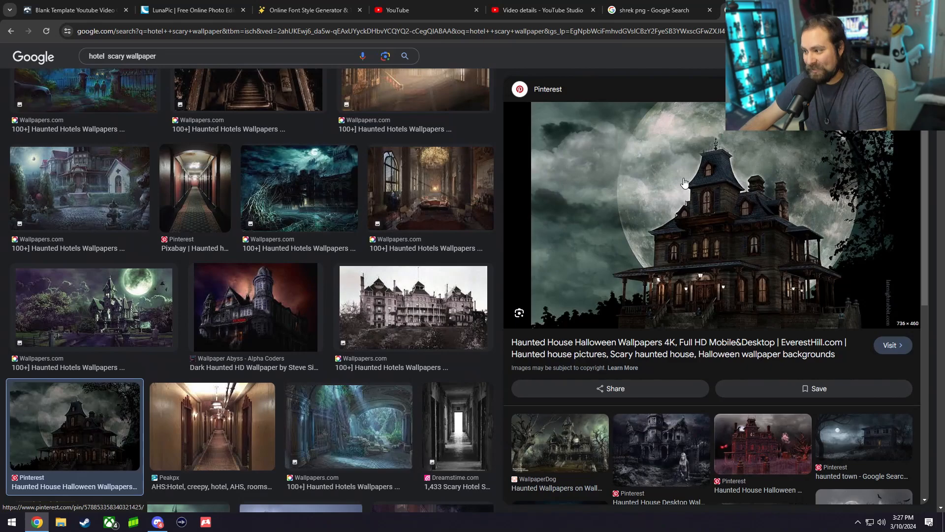
{"action": "right_click", "coordinate": [702, 220]}
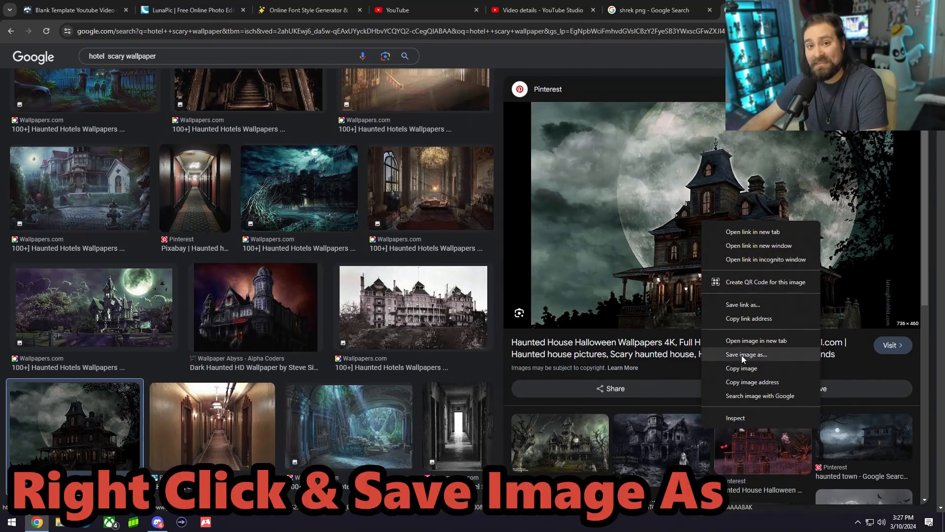
Back in Visme, upload the saved haunted house image from Downloads and apply it as the page background.
{"action": "left_click", "coordinate": [133, 14]}
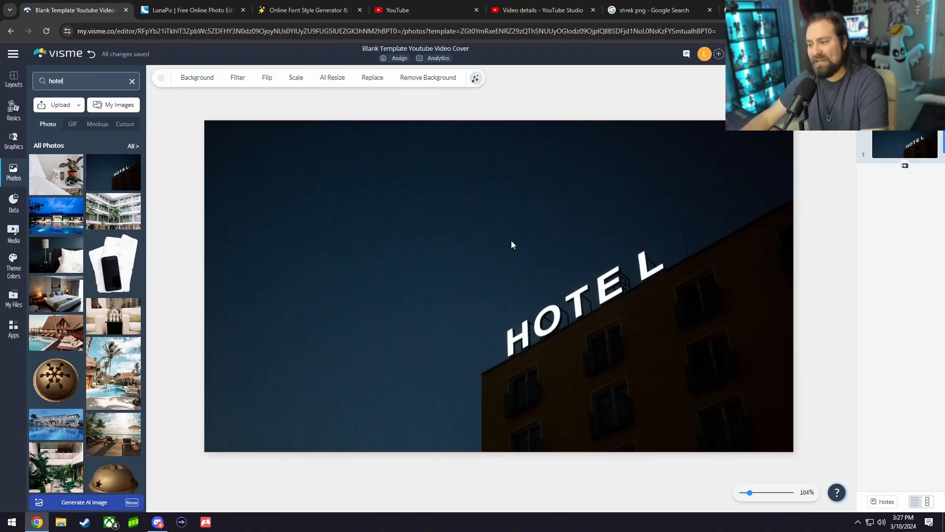
{"action": "left_click", "coordinate": [60, 104]}
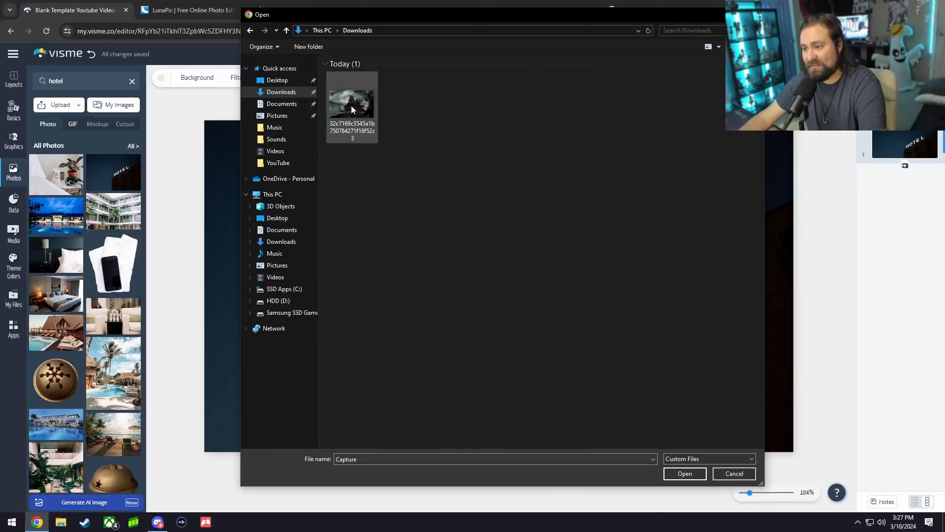
{"action": "double_click", "coordinate": [351, 106]}
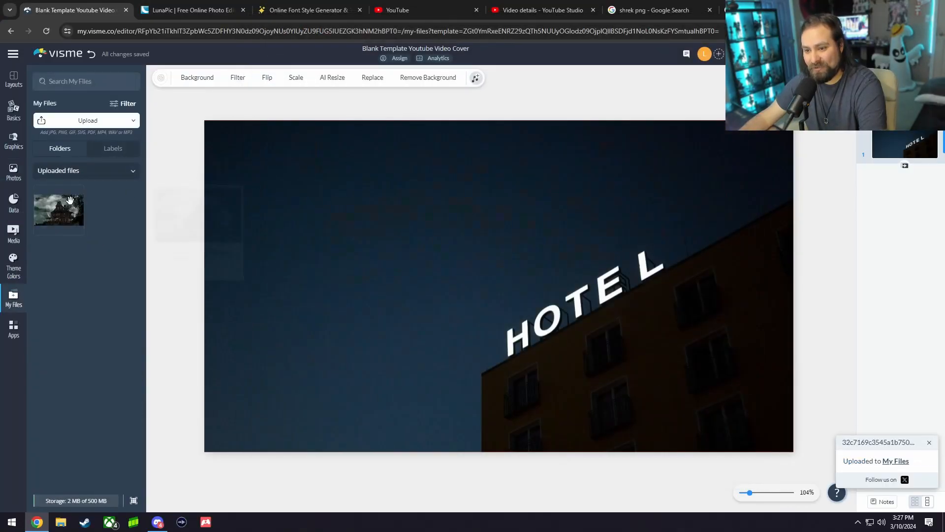
{"action": "left_click_drag", "start_coordinate": [181, 213], "coordinate": [483, 294]}
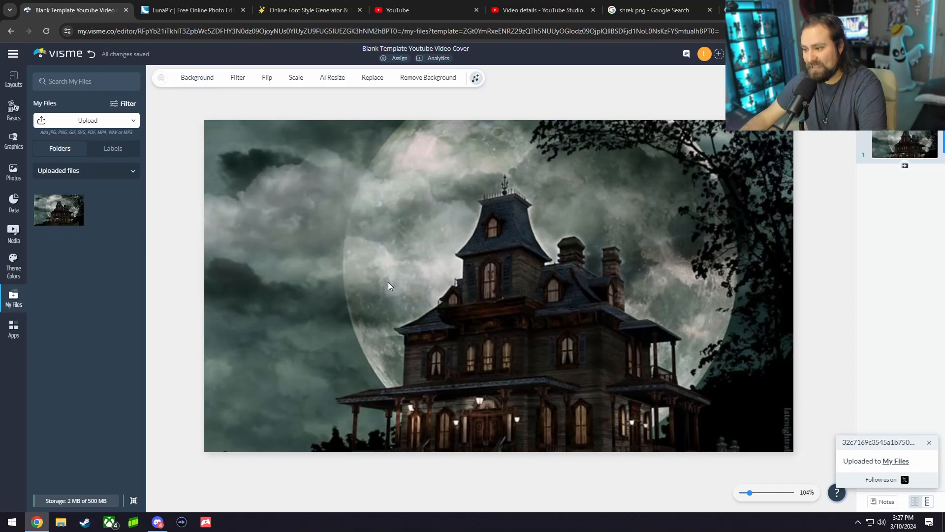
Reposition the small haunted house image on the blank page and set it as the background.
{"action": "left_click_drag", "start_coordinate": [554, 268], "coordinate": [515, 256]}
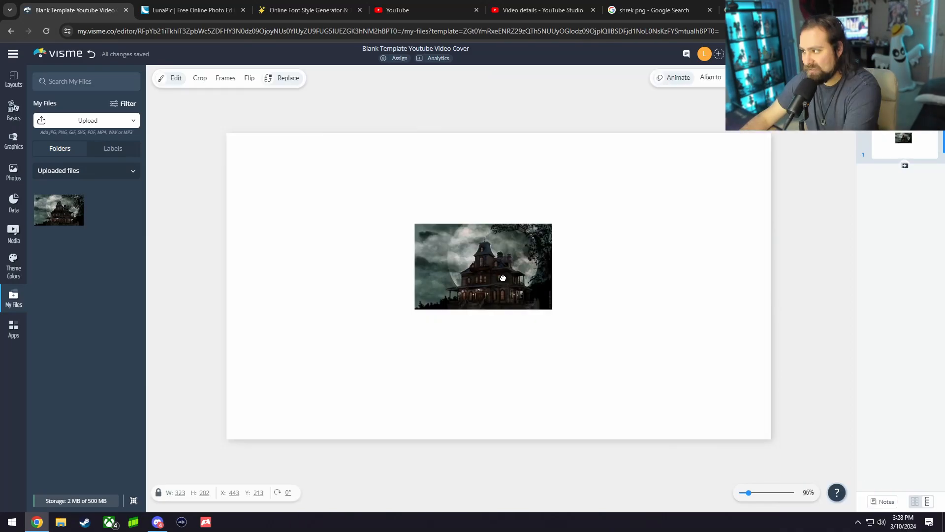
{"action": "left_click_drag", "start_coordinate": [503, 278], "coordinate": [473, 287]}
{"action": "right_click", "coordinate": [462, 273]}
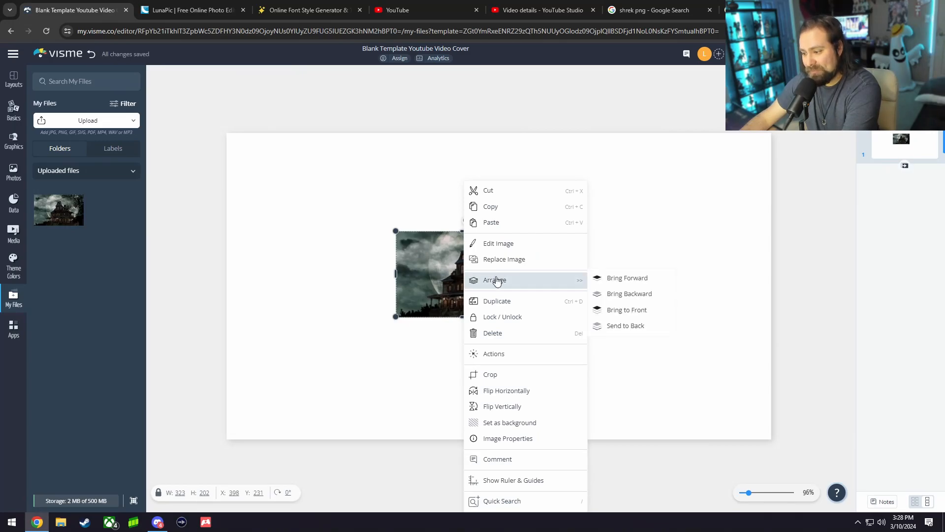
{"action": "left_click", "coordinate": [503, 422]}
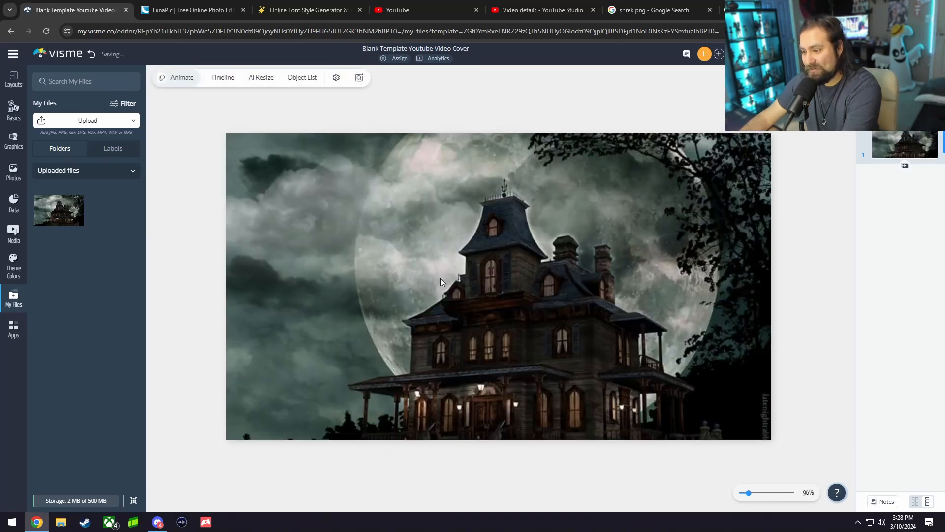
Detach the haunted house image from the page background.
{"action": "left_click_drag", "start_coordinate": [504, 241], "coordinate": [474, 218]}
{"action": "right_click", "coordinate": [427, 220]}
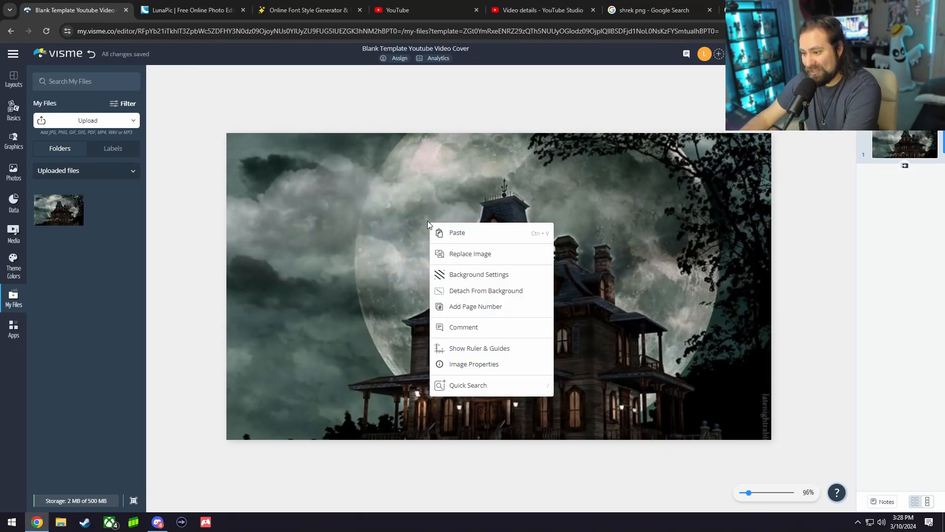
{"action": "left_click", "coordinate": [474, 292]}
Try moving and scaling the detached haunted house image, down to about 835 × 572 and back up to about 994 × 681.
{"action": "left_click_drag", "start_coordinate": [497, 289], "coordinate": [299, 178]}
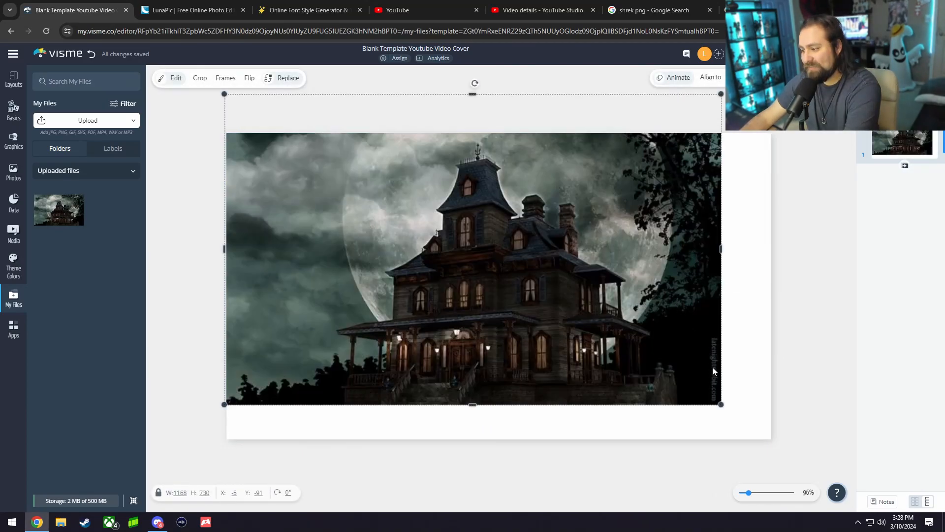
{"action": "left_click_drag", "start_coordinate": [721, 405], "coordinate": [651, 360]}
{"action": "left_click_drag", "start_coordinate": [540, 269], "coordinate": [600, 318]}
{"action": "left_click_drag", "start_coordinate": [499, 143], "coordinate": [498, 144]}
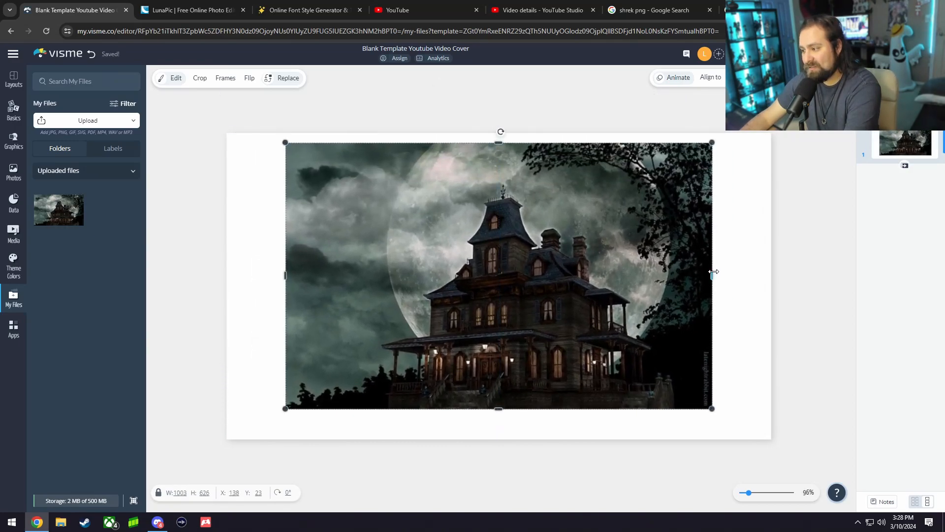
{"action": "left_click_drag", "start_coordinate": [712, 274], "coordinate": [695, 270]}
{"action": "left_click_drag", "start_coordinate": [287, 272], "coordinate": [306, 273]}
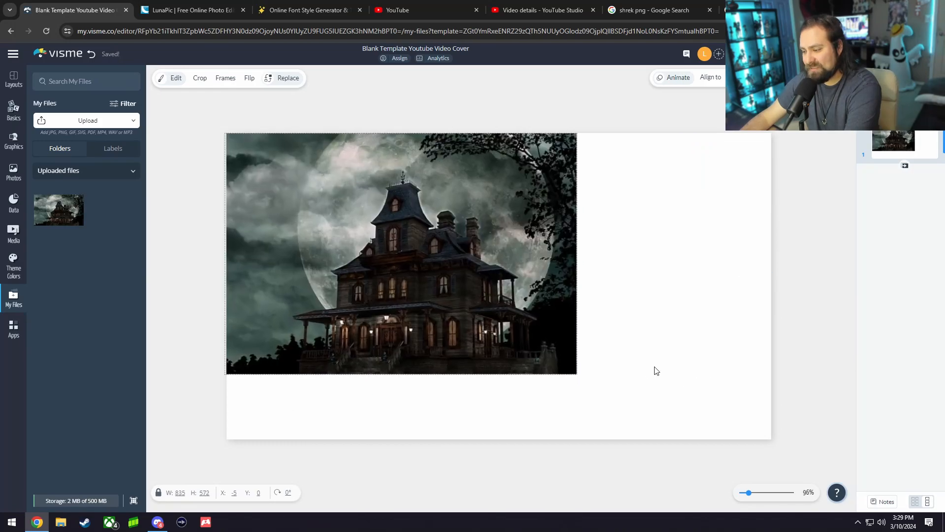
{"action": "left_click_drag", "start_coordinate": [654, 369], "coordinate": [851, 427]}
{"action": "mouse_move", "coordinate": [540, 300]}
{"action": "left_mouse_down"}
{"action": "mouse_move", "coordinate": [560, 297]}
{"action": "mouse_move", "coordinate": [543, 290]}
{"action": "left_mouse_up"}
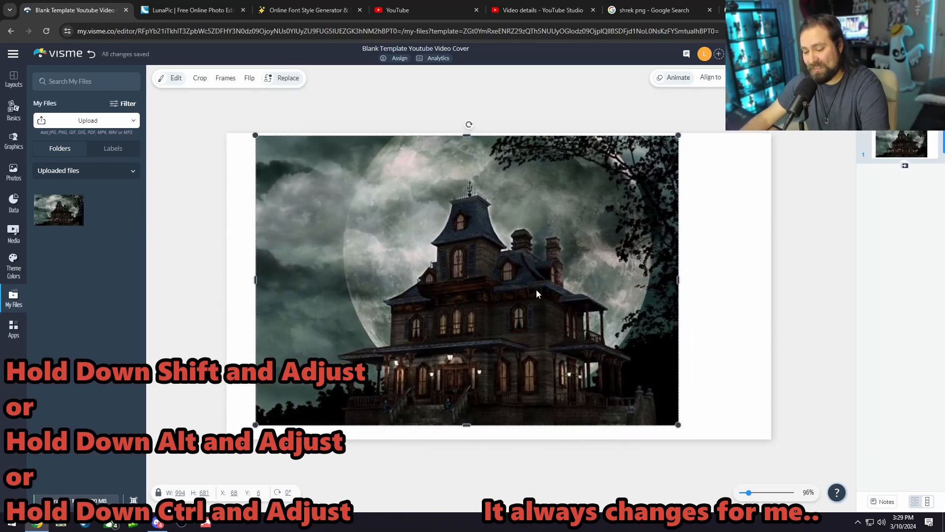
Stretch the haunted house image by its corners to about 1316 × 740 so it covers the whole page.
{"action": "left_click_drag", "start_coordinate": [679, 137], "coordinate": [773, 133]}
{"action": "left_click_drag", "start_coordinate": [255, 425], "coordinate": [219, 443]}
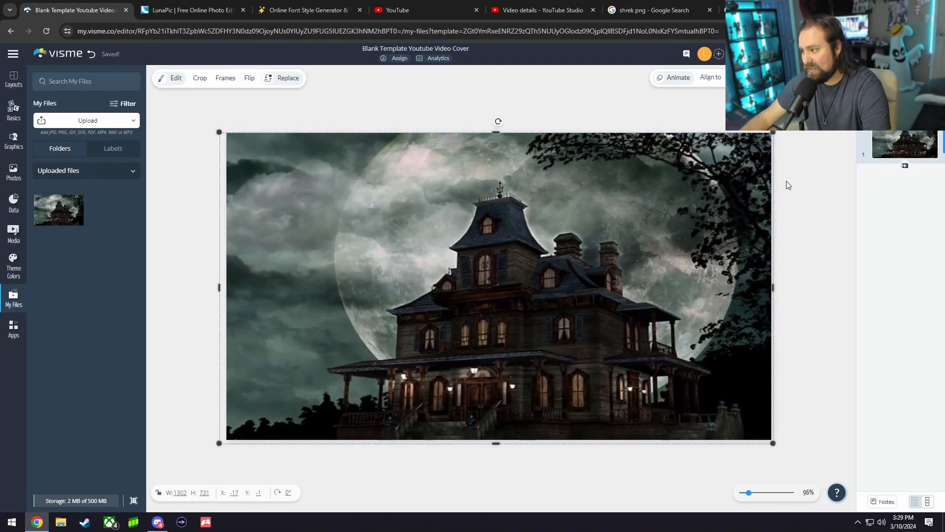
{"action": "left_click_drag", "start_coordinate": [773, 133], "coordinate": [776, 134]}
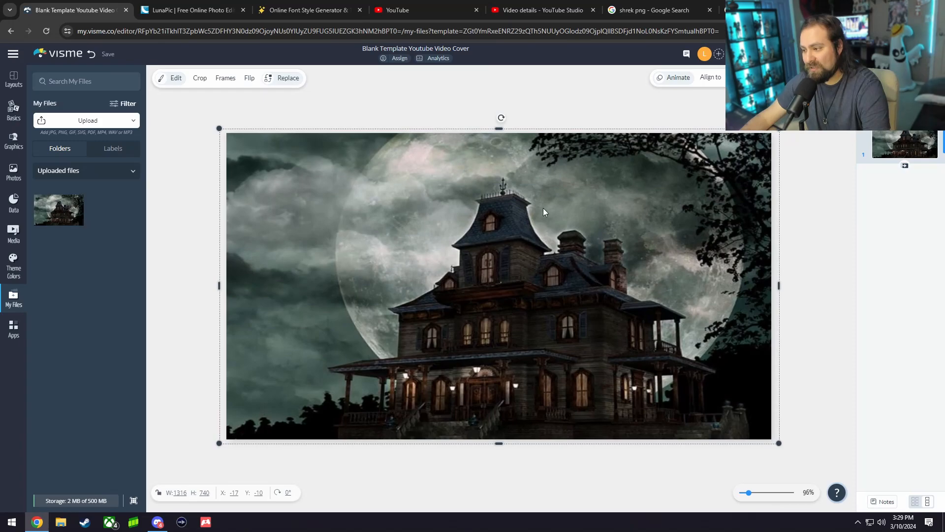
Lock the haunted house image in place on the page.
{"action": "right_click", "coordinate": [521, 208]}
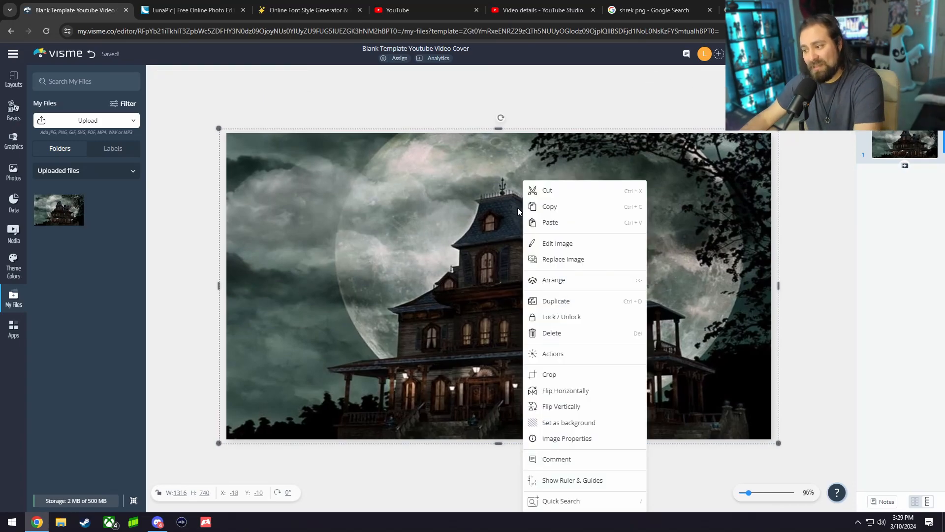
{"action": "left_click", "coordinate": [552, 319]}
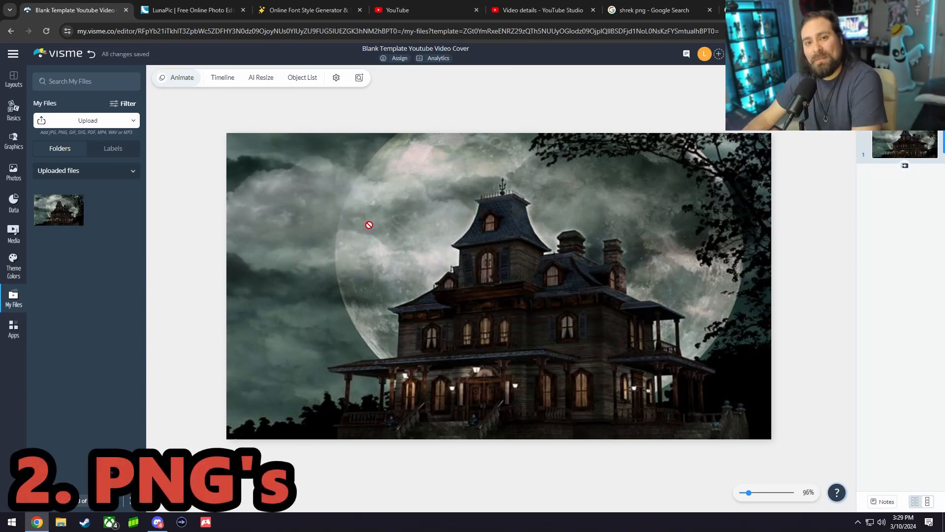
From the "shrek png" image search, save the PNGimg picture of Shrek with outstretched arms to Downloads as a PNG image.
{"action": "left_click", "coordinate": [655, 10]}
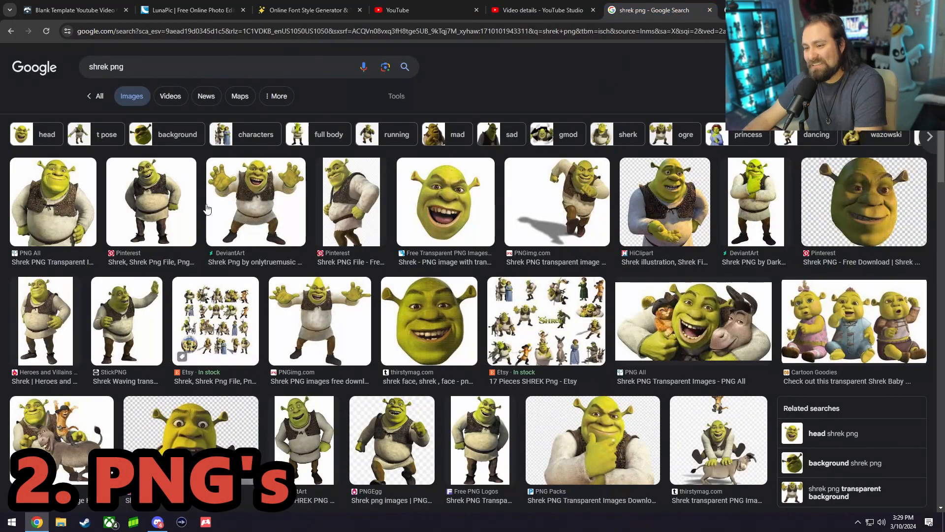
{"action": "triple_click", "coordinate": [92, 63]}
{"action": "left_click", "coordinate": [134, 65]}
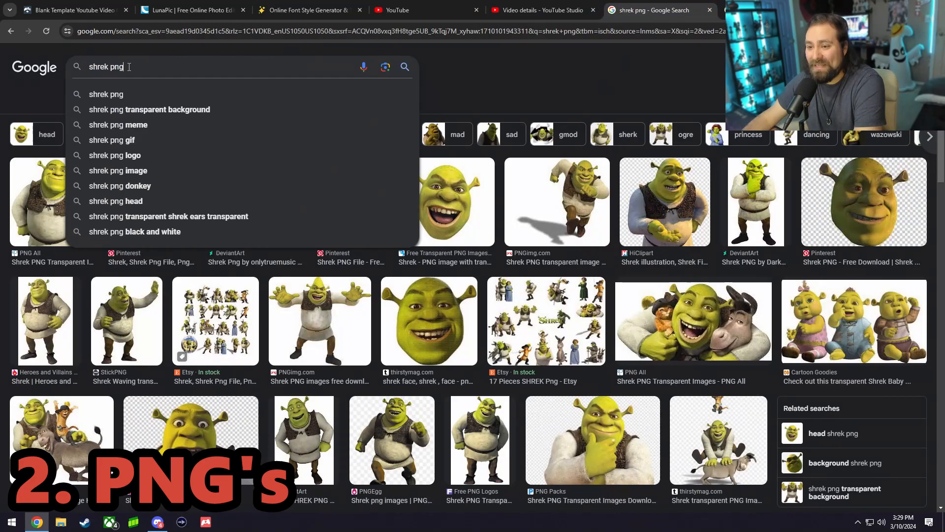
{"action": "left_click", "coordinate": [483, 65]}
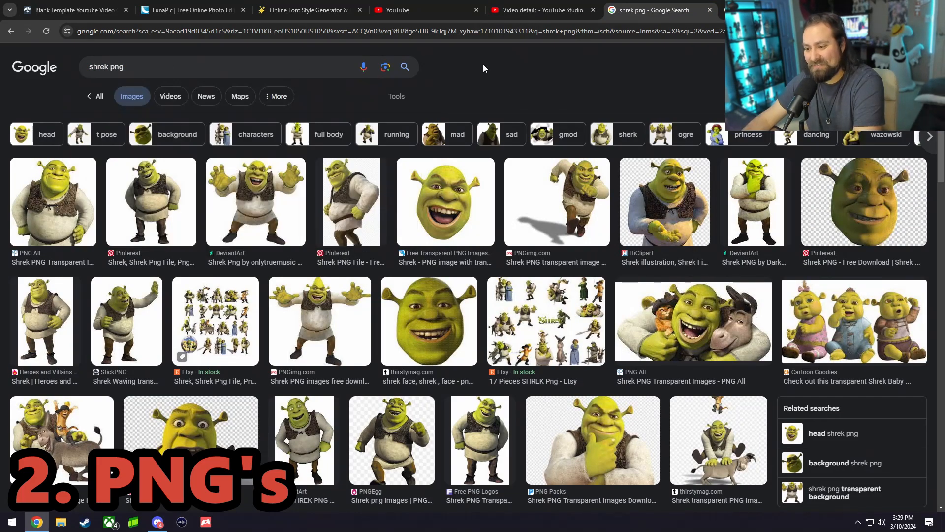
{"action": "left_click", "coordinate": [339, 317]}
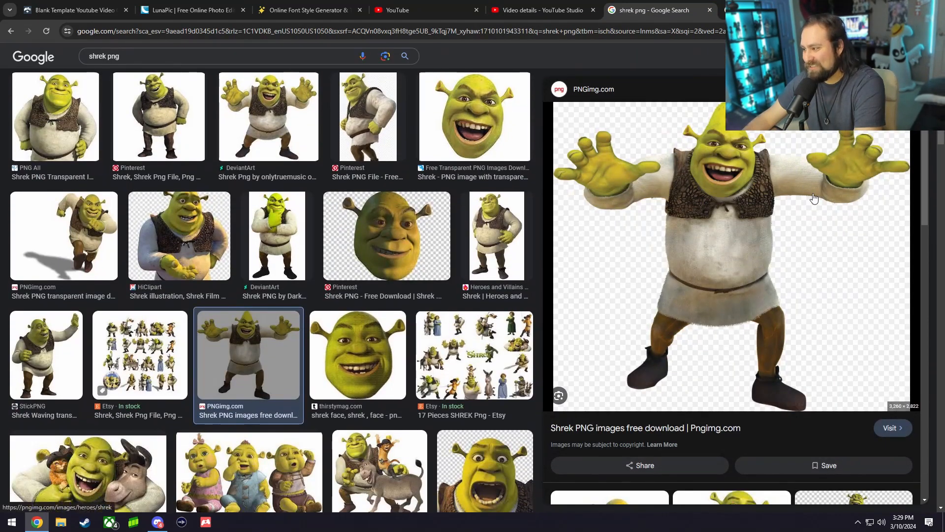
{"action": "right_click", "coordinate": [707, 214]}
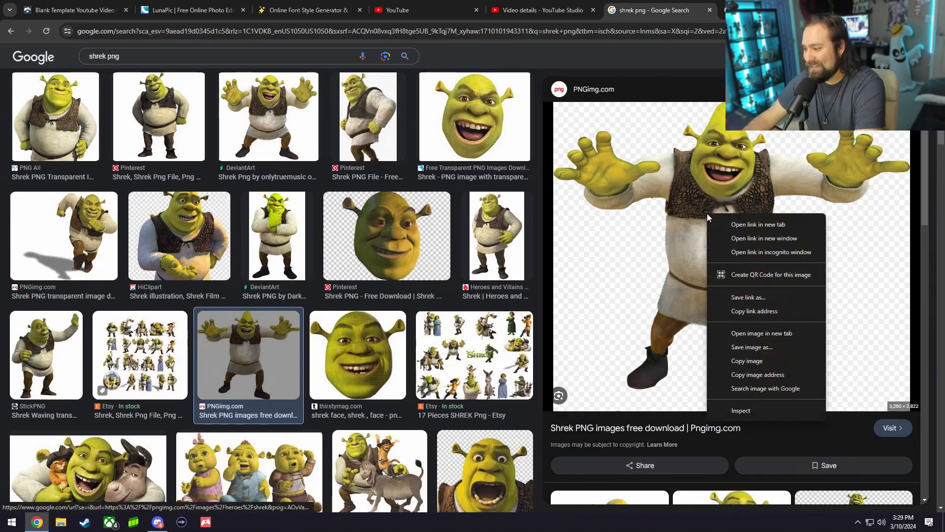
{"action": "left_click", "coordinate": [753, 347]}
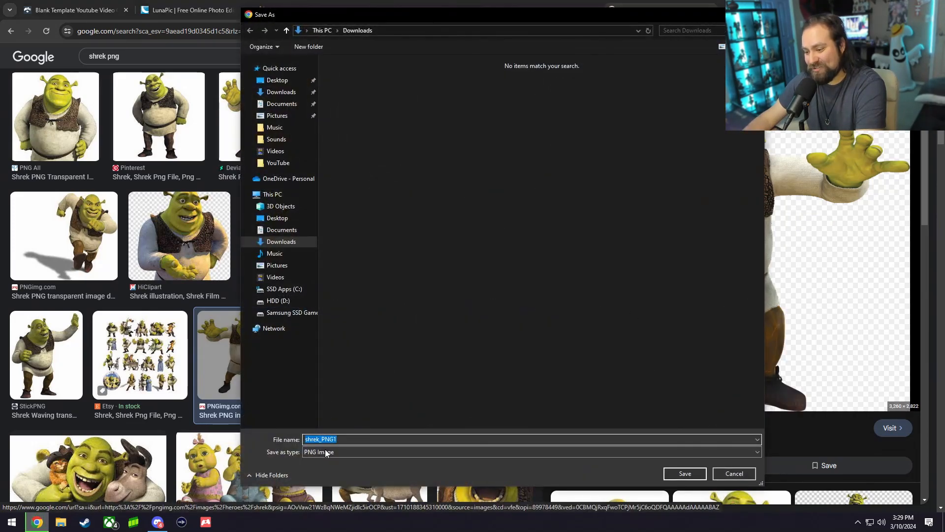
{"action": "left_click", "coordinate": [685, 473]}
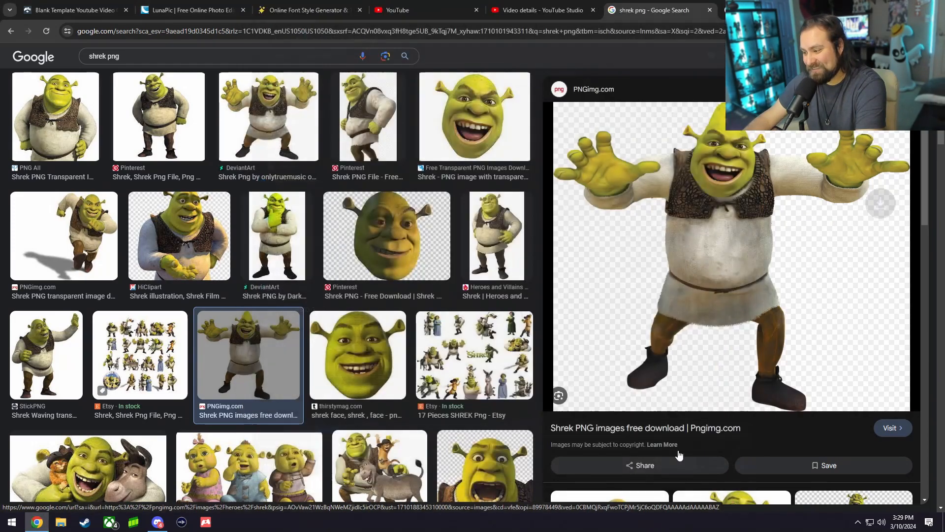
Copy the image address of The Fact Site's white-background Shrek picture from the "shrek" image search.
{"action": "left_click", "coordinate": [275, 242]}
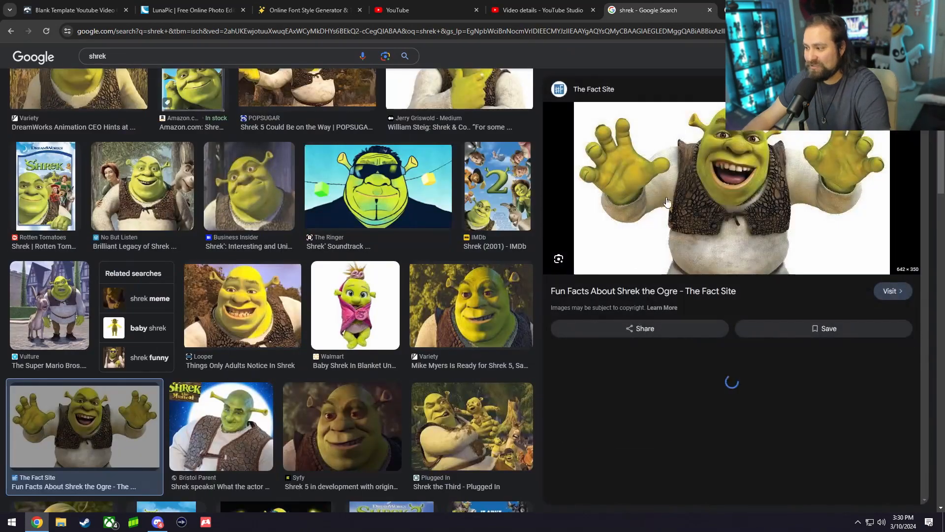
{"action": "right_click", "coordinate": [684, 164]}
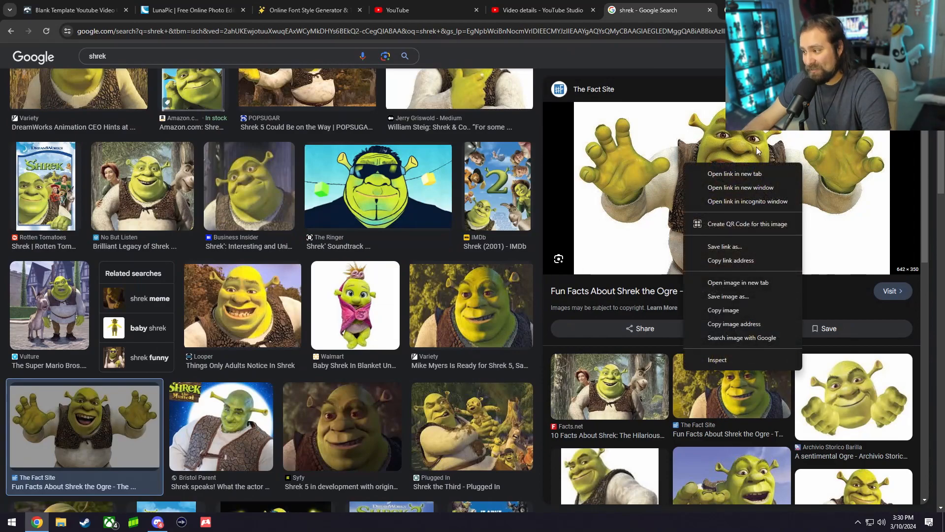
{"action": "left_click", "coordinate": [738, 323]}
Switch to LunaPic and open the Shrek picture from its copied image address.
{"action": "left_click", "coordinate": [197, 10]}
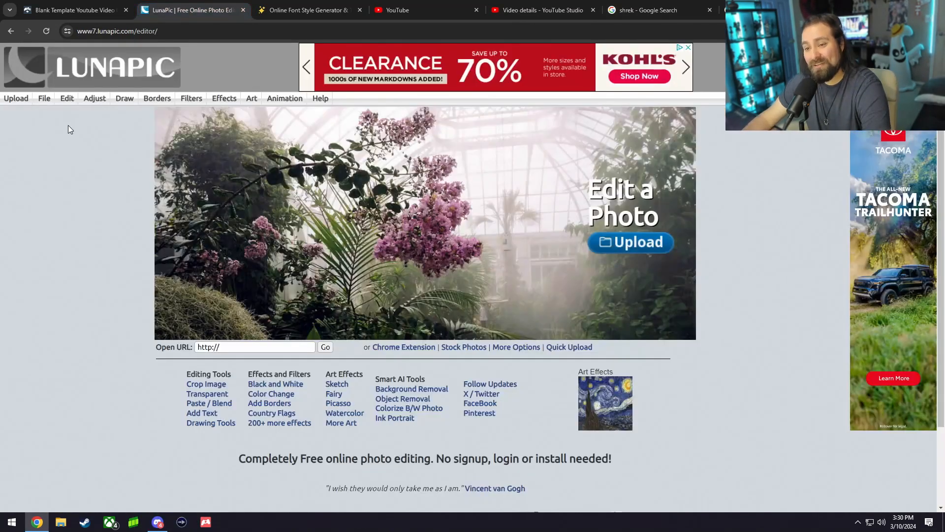
{"action": "triple_click", "coordinate": [221, 347]}
{"action": "key", "text": "ctrl+v"}
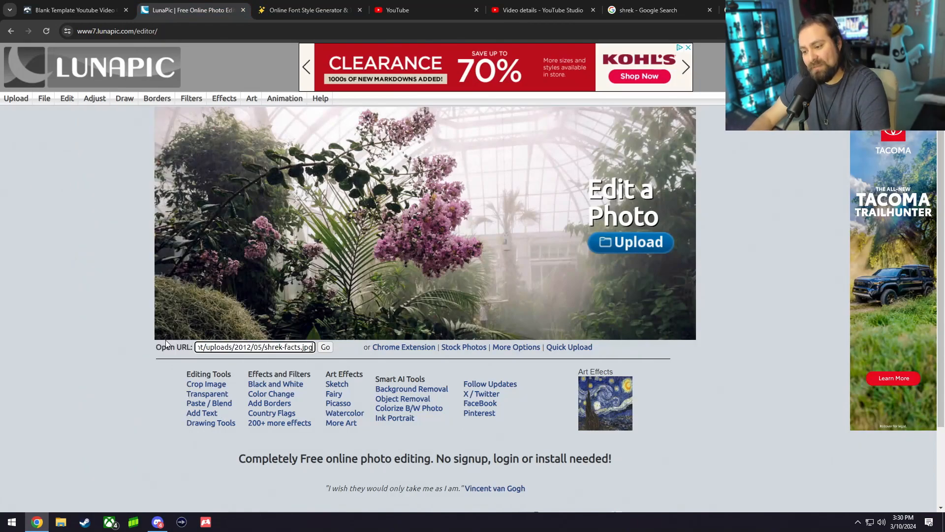
{"action": "left_click", "coordinate": [326, 348]}
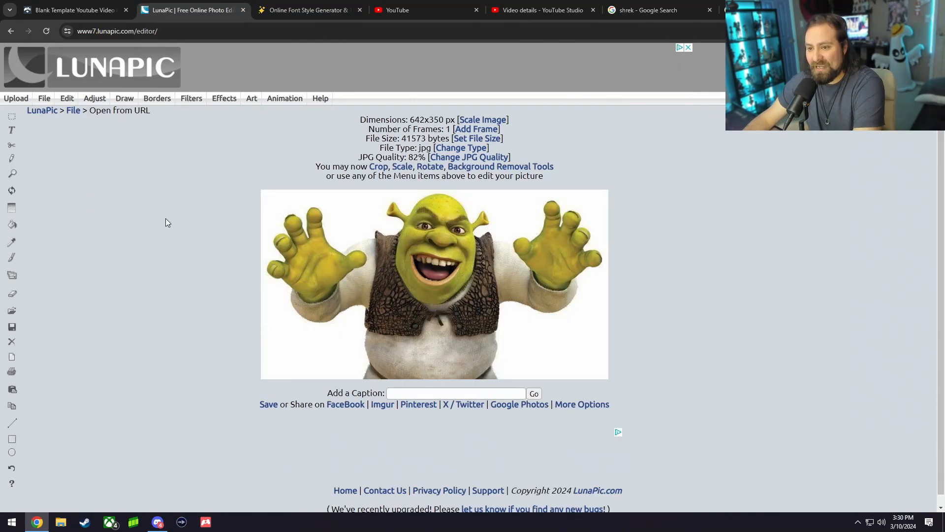
Make the white background around Shrek transparent and apply the change.
{"action": "mouse_move", "coordinate": [67, 101]}
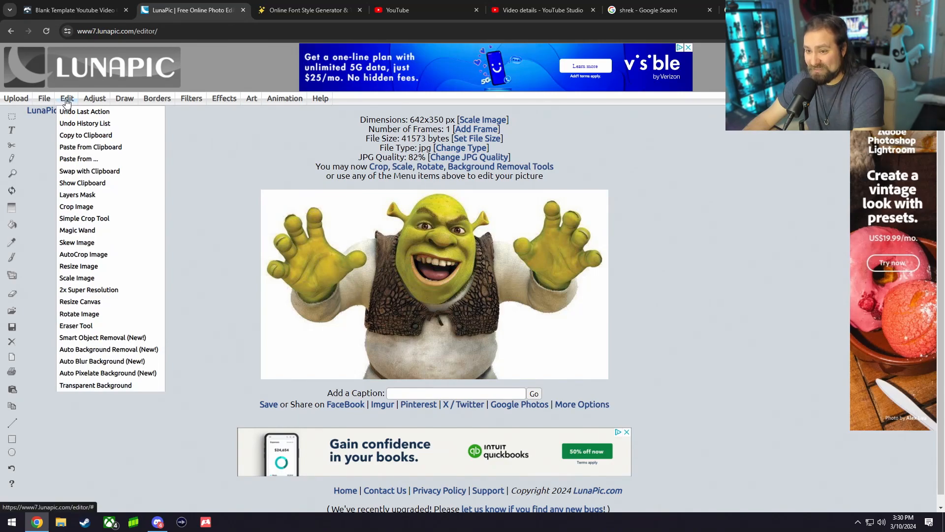
{"action": "left_click", "coordinate": [79, 386]}
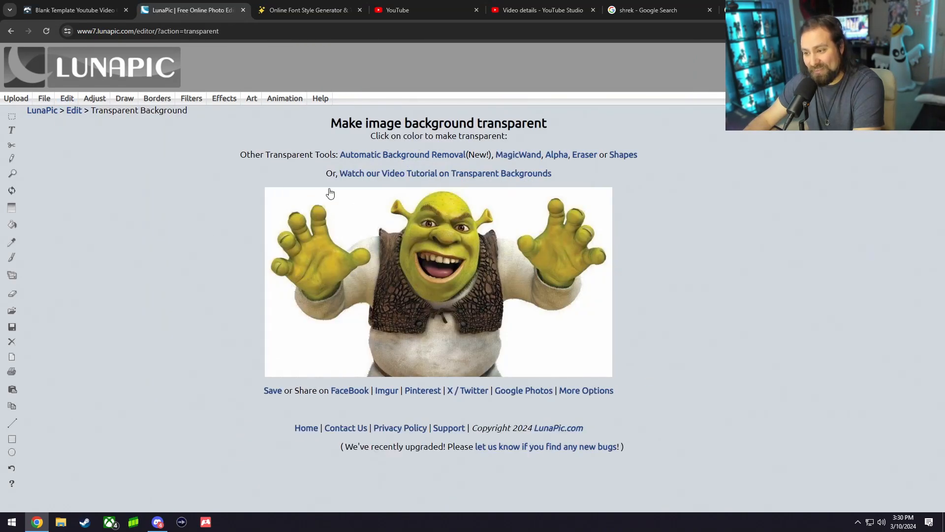
{"action": "left_click", "coordinate": [352, 212]}
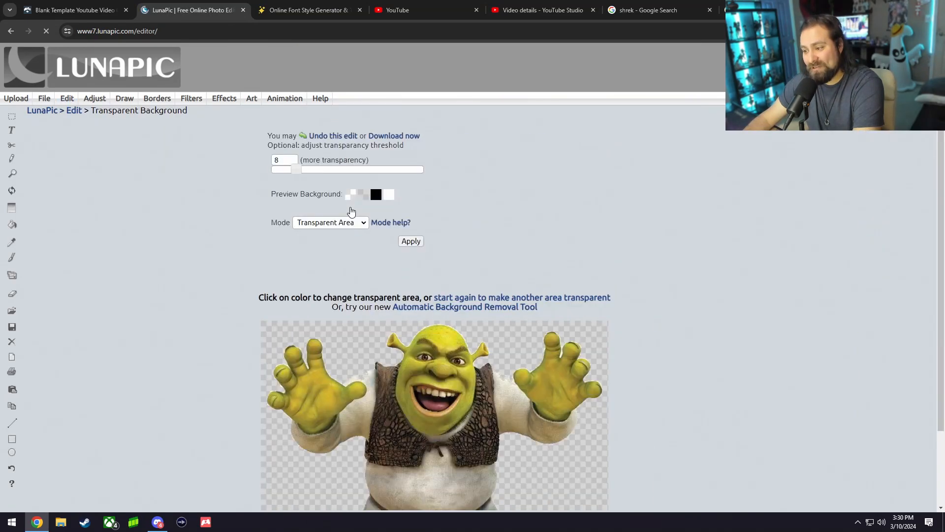
{"action": "scroll", "coordinate": [355, 222], "scroll_direction": "down", "scroll_amount": 2}
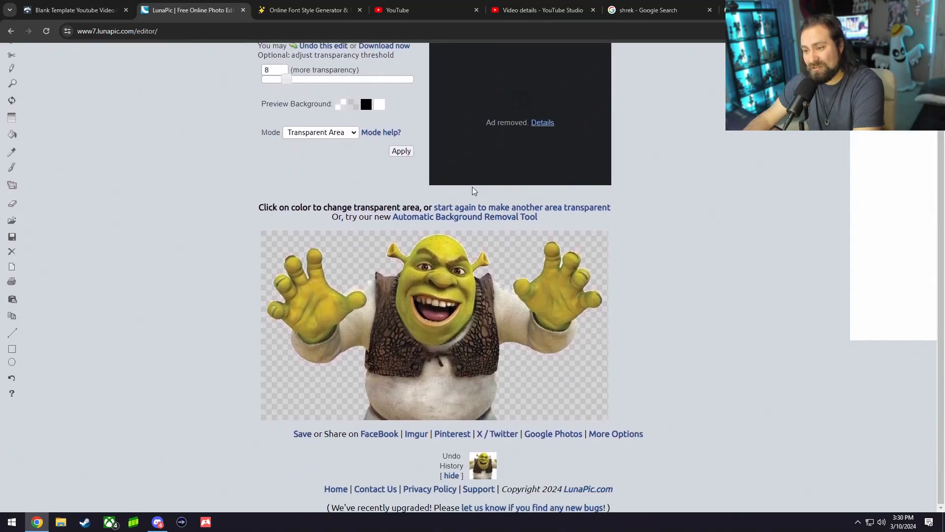
{"action": "left_click", "coordinate": [399, 151]}
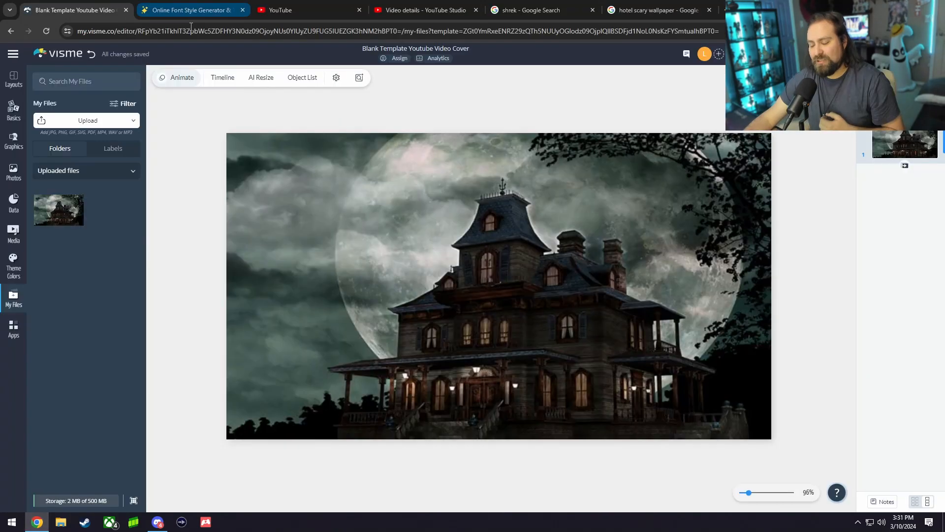
{"action": "left_click", "coordinate": [67, 122]}
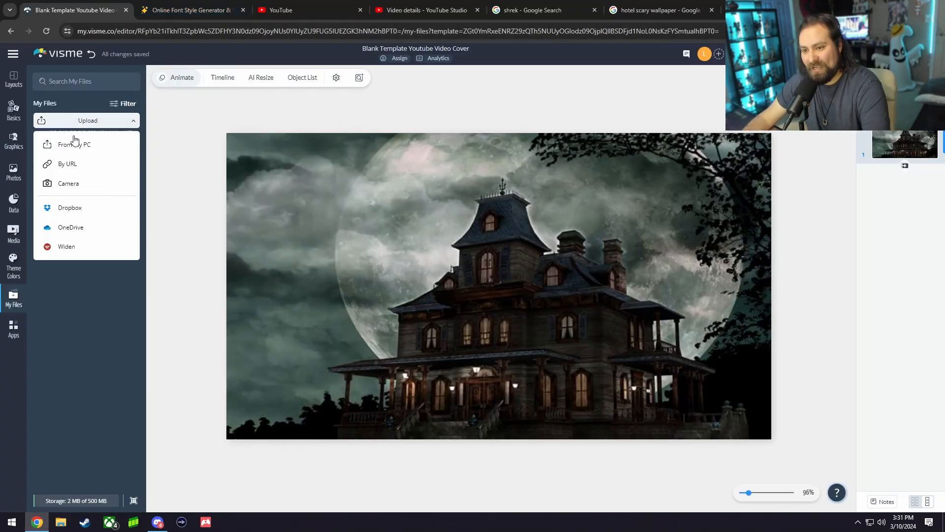
{"action": "left_click", "coordinate": [70, 142]}
{"action": "double_click", "coordinate": [352, 105]}
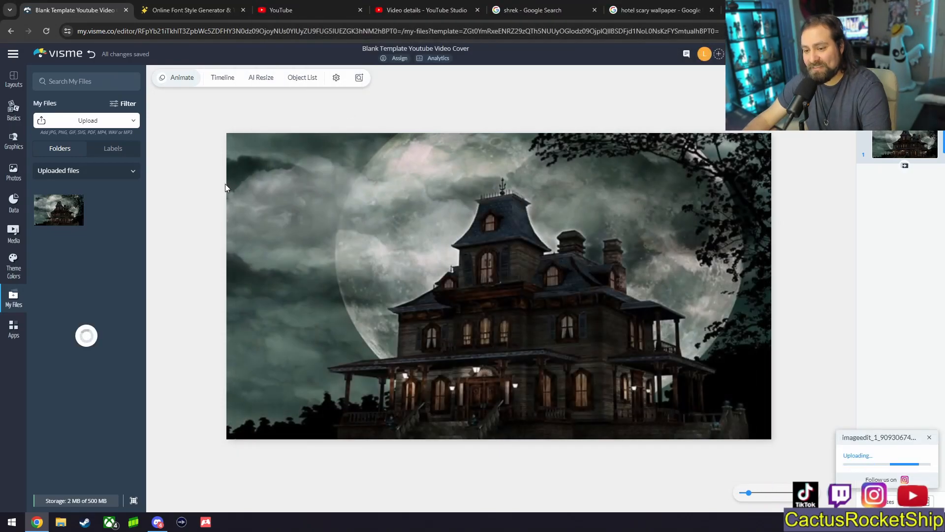
{"action": "left_click", "coordinate": [58, 210]}
{"action": "left_click_drag", "start_coordinate": [512, 279], "coordinate": [387, 281]}
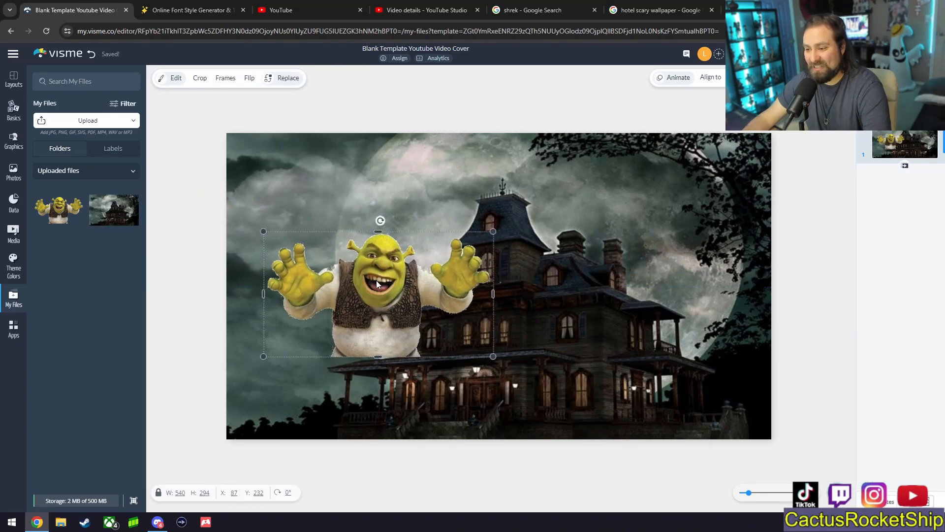
From the "shrek png" image search, save the full-body DeviantArt Shrek picture to Downloads as a PNG image.
{"action": "left_click", "coordinate": [538, 13]}
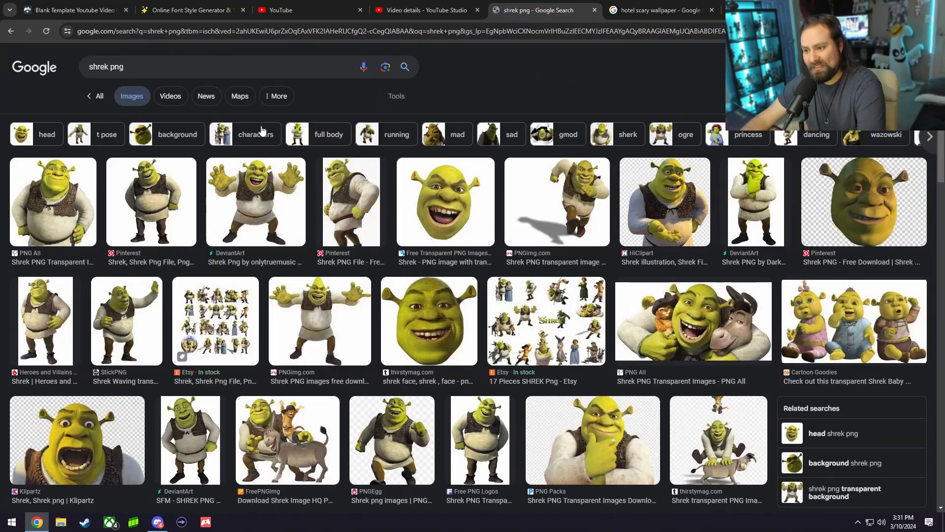
{"action": "left_click", "coordinate": [256, 197]}
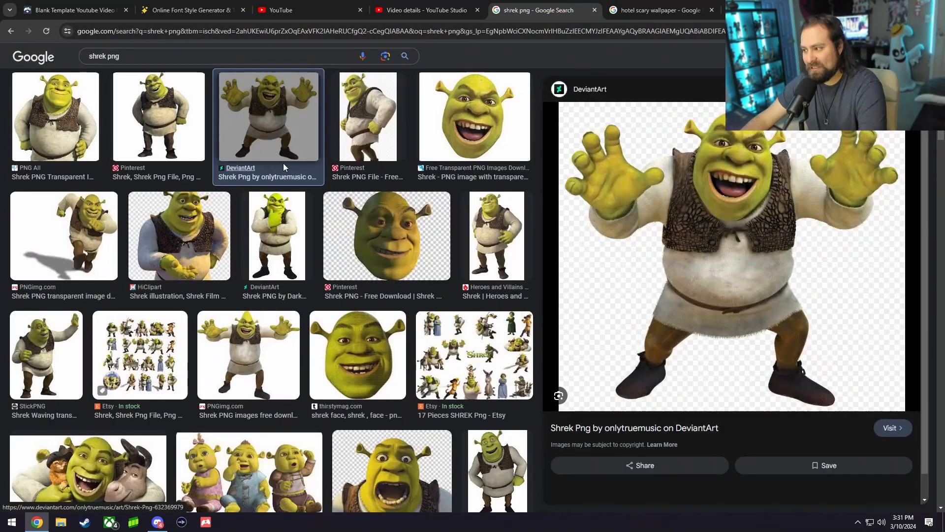
{"action": "right_click", "coordinate": [684, 235]}
{"action": "left_click", "coordinate": [729, 365]}
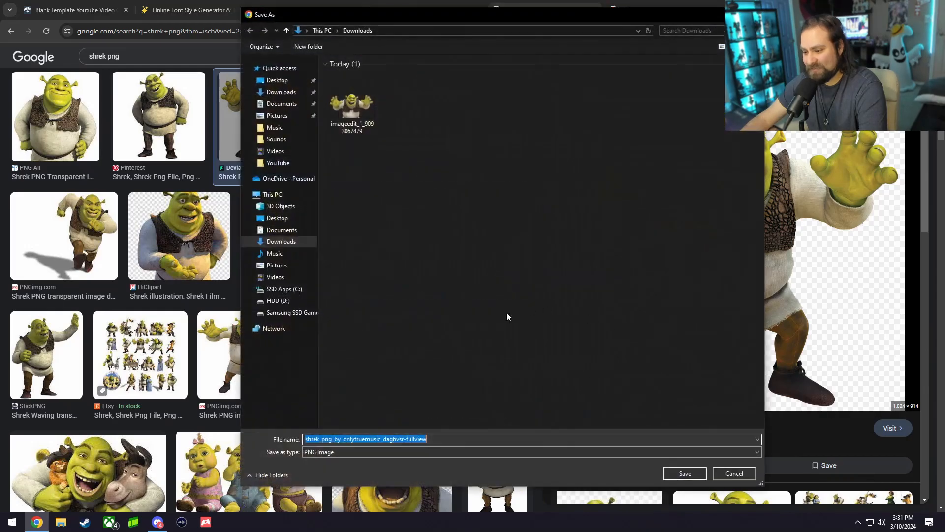
{"action": "left_click", "coordinate": [679, 476]}
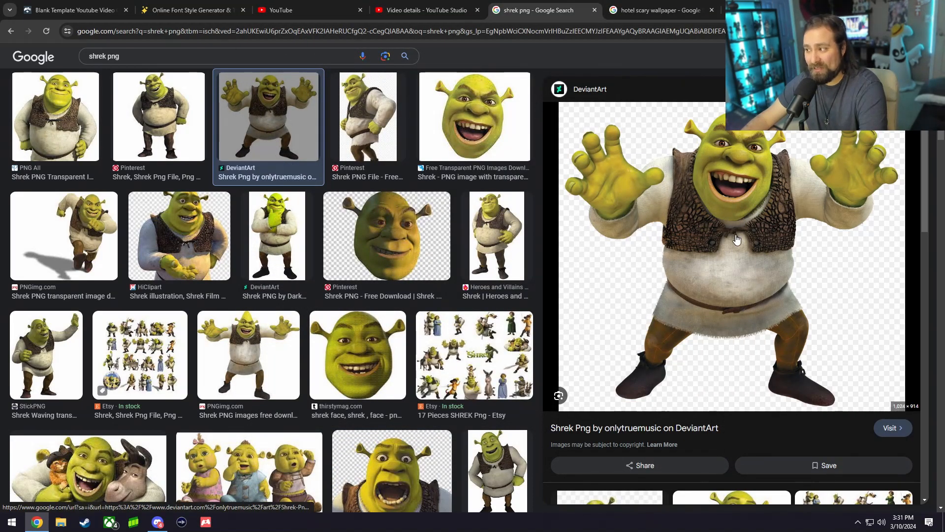
Return to Visme and upload the full-body image shrek_png_by_onlytruemusic_daghvsr-fullview from the PC.
{"action": "left_click", "coordinate": [92, 5]}
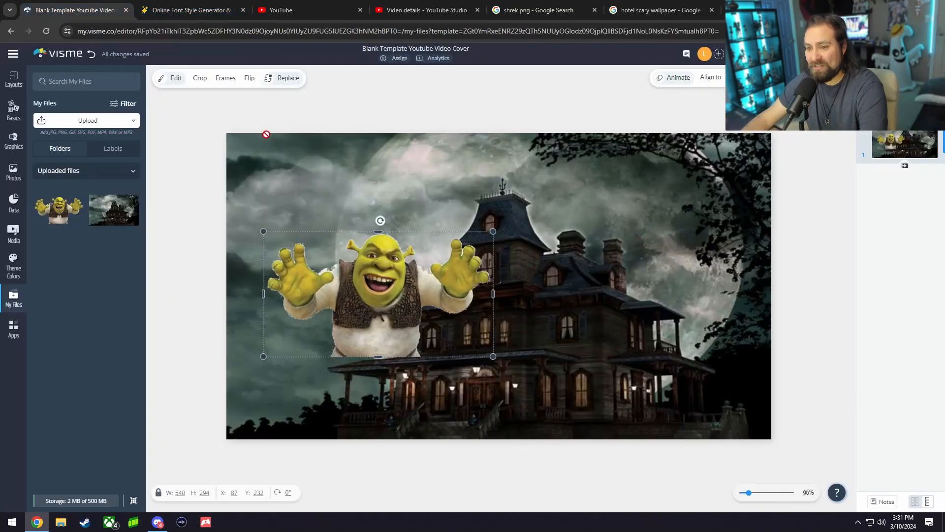
{"action": "left_click", "coordinate": [87, 120]}
{"action": "left_click", "coordinate": [86, 140]}
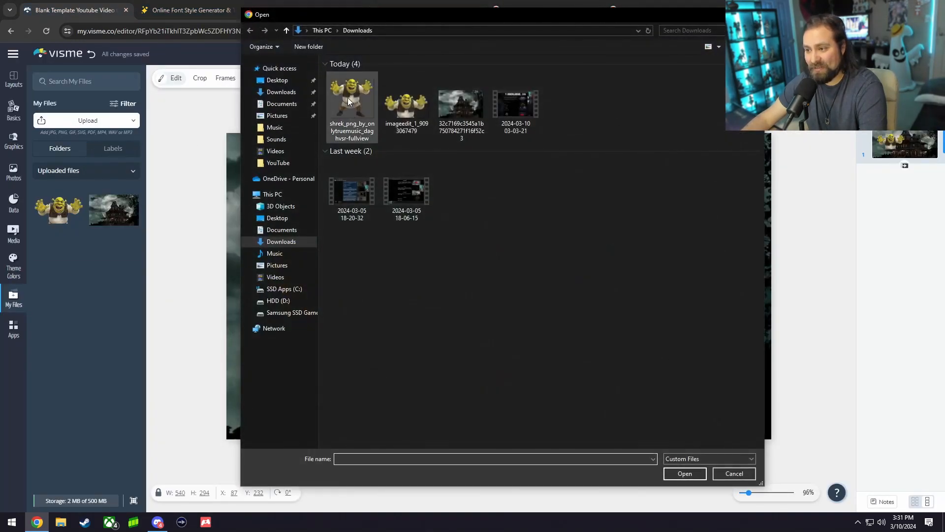
{"action": "double_click", "coordinate": [348, 97]}
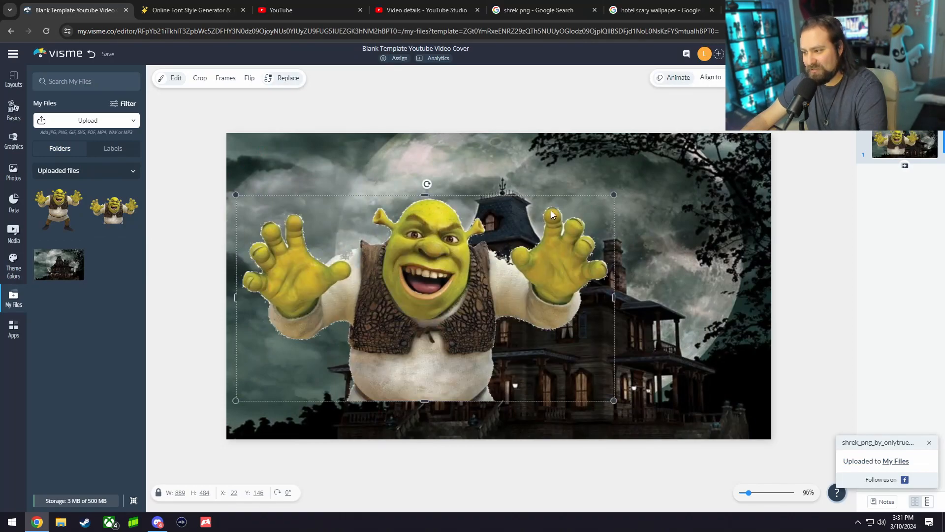
Replace the half-body Shrek with the full-body one on the page's left side, scaled to about 736 × 656.
{"action": "left_click", "coordinate": [59, 205]}
{"action": "left_click", "coordinate": [448, 278]}
{"action": "left_click_drag", "start_coordinate": [505, 261], "coordinate": [341, 324]}
{"action": "left_click", "coordinate": [412, 270]}
{"action": "key", "text": "Delete"}
{"action": "left_click_drag", "start_coordinate": [452, 215], "coordinate": [533, 140]}
{"action": "left_click_drag", "start_coordinate": [361, 245], "coordinate": [387, 267]}
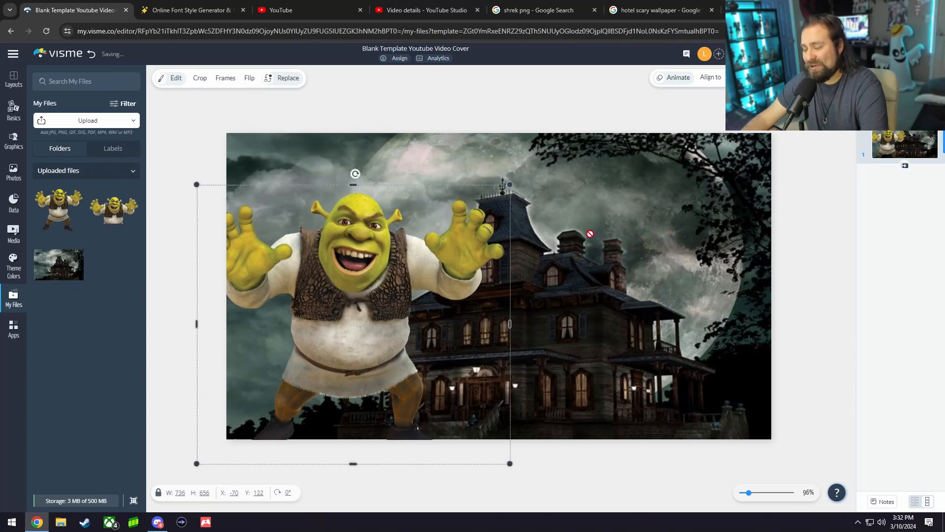
Unlock the haunted house image and enlarge it to about 1539 × 870.
{"action": "left_click", "coordinate": [630, 222]}
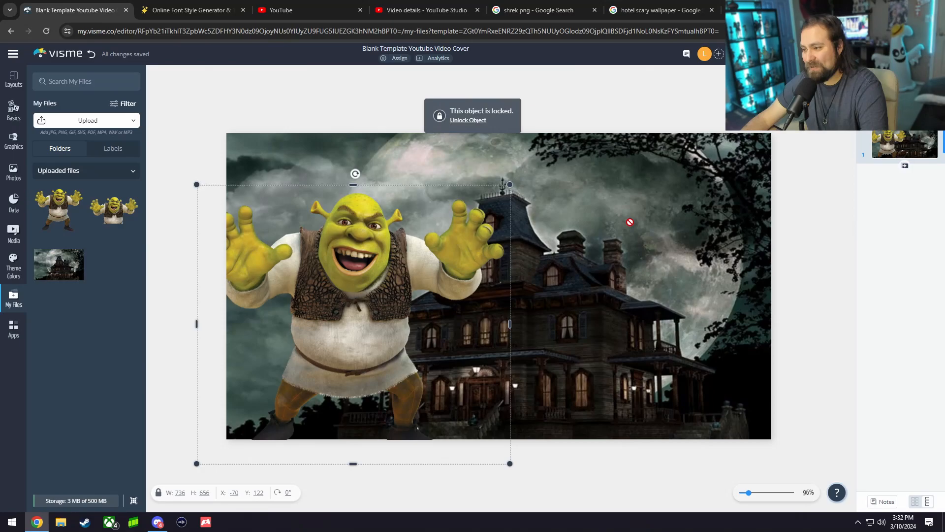
{"action": "left_click", "coordinate": [463, 121]}
{"action": "left_click_drag", "start_coordinate": [556, 175], "coordinate": [607, 176]}
{"action": "left_click_drag", "start_coordinate": [265, 129], "coordinate": [169, 78]}
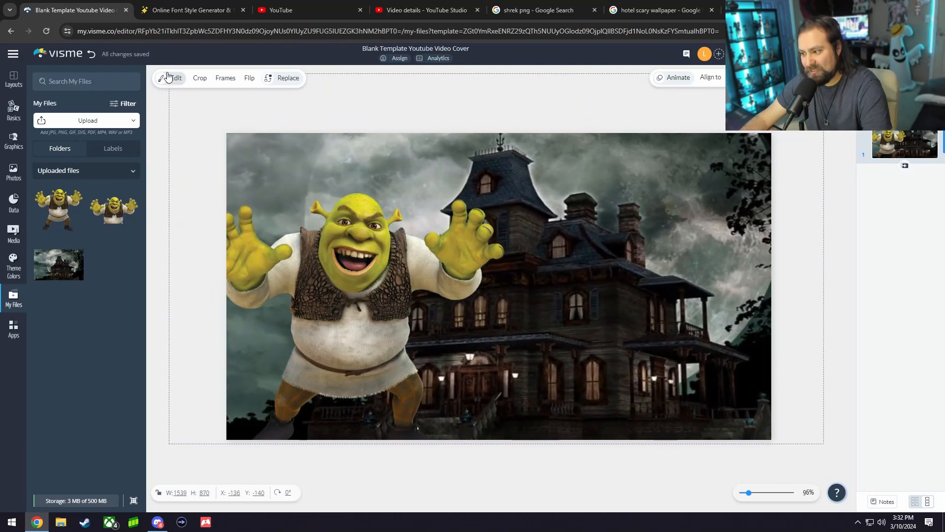
Lock the full-body Shrek image in place.
{"action": "right_click", "coordinate": [340, 256]}
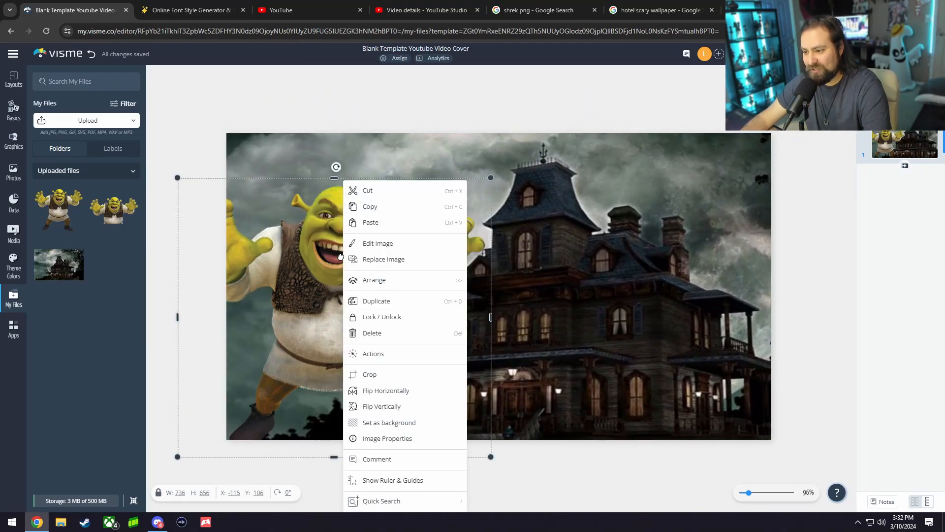
{"action": "left_click", "coordinate": [378, 318]}
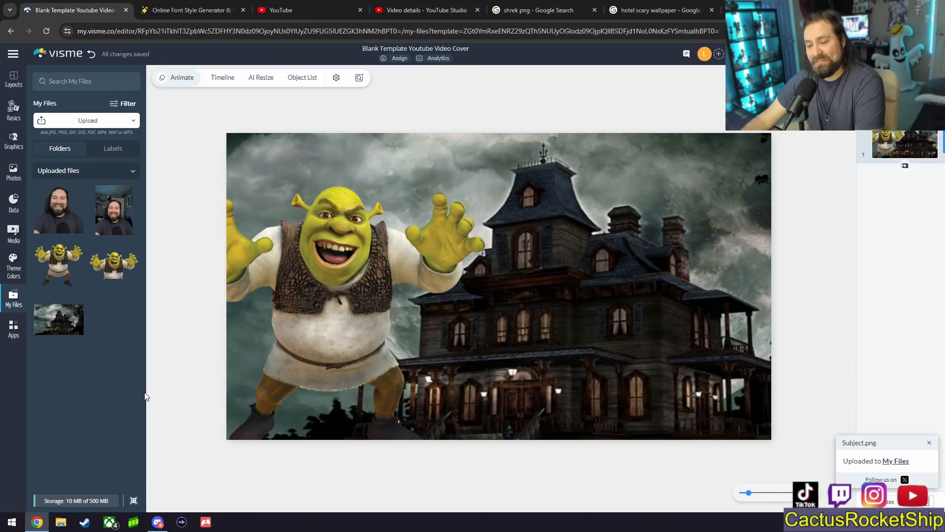
Add the uploaded Subject cut-out portrait to the page and position it over the Shrek image.
{"action": "left_click", "coordinate": [82, 212]}
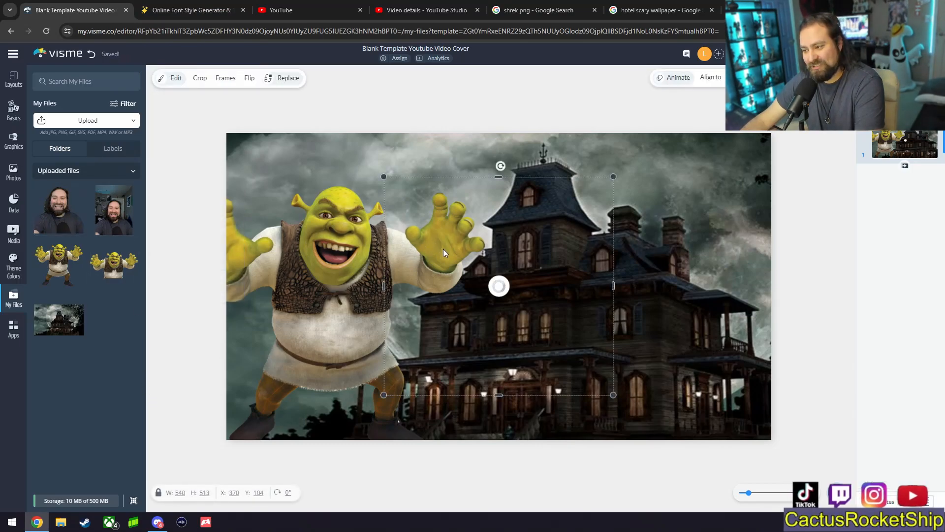
{"action": "left_click_drag", "start_coordinate": [500, 266], "coordinate": [369, 252]}
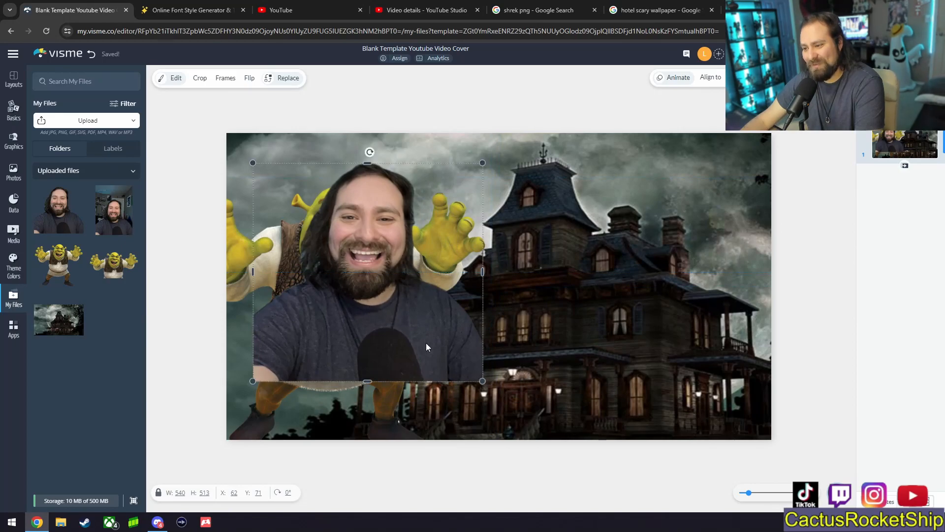
Add the original portrait photo as a new image beside the cut-out for comparison, and delete it again.
{"action": "left_click", "coordinate": [125, 216]}
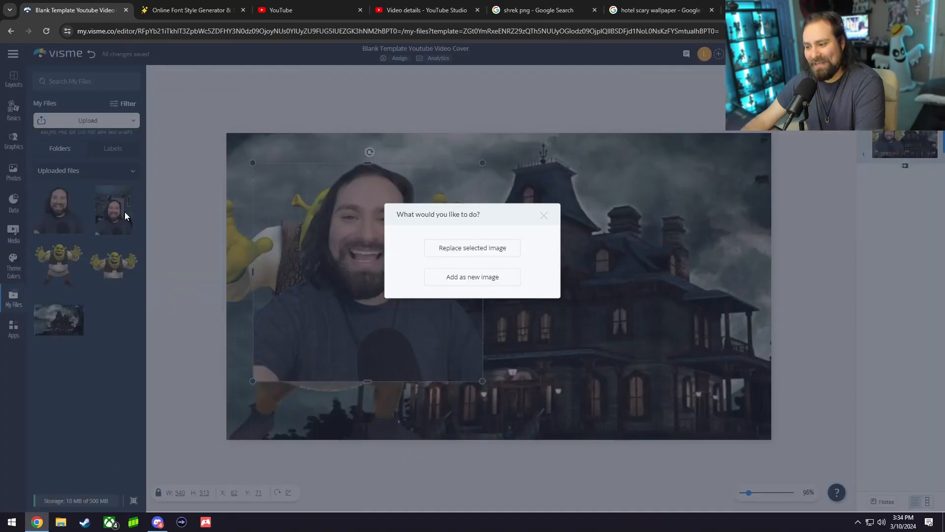
{"action": "left_click", "coordinate": [472, 277]}
{"action": "left_click_drag", "start_coordinate": [495, 308], "coordinate": [615, 283]}
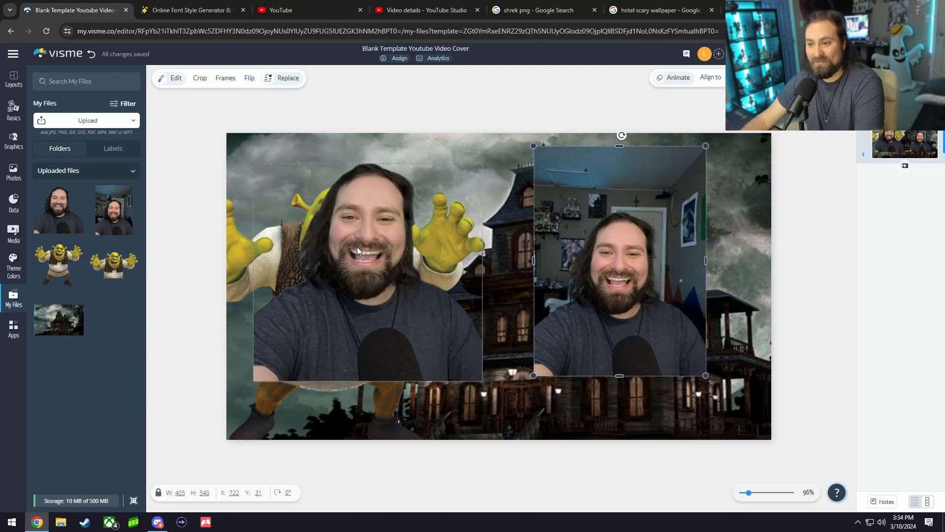
{"action": "key", "text": "Delete"}
Move the cut-out portrait to the page's right side, trim its lower edge and enlarge it to about 943 × 660.
{"action": "left_click_drag", "start_coordinate": [394, 282], "coordinate": [616, 281]}
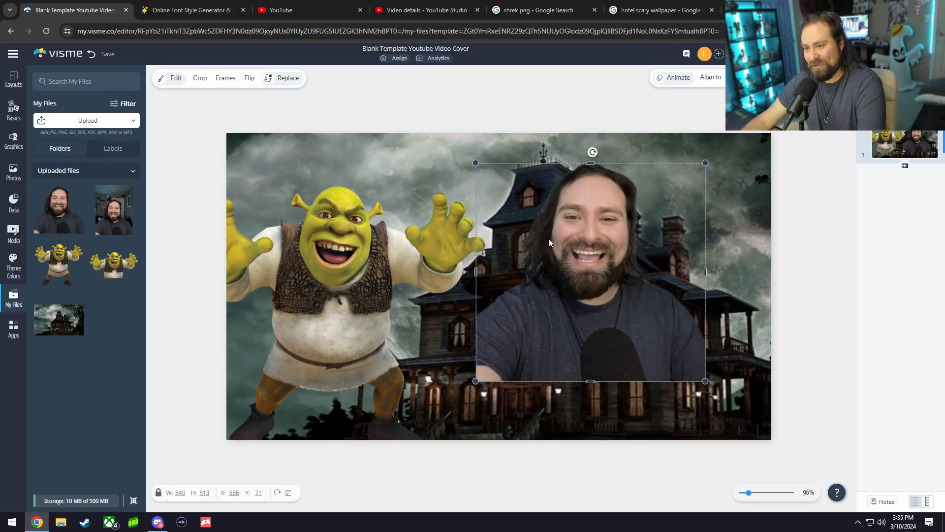
{"action": "left_click_drag", "start_coordinate": [590, 381], "coordinate": [581, 324]}
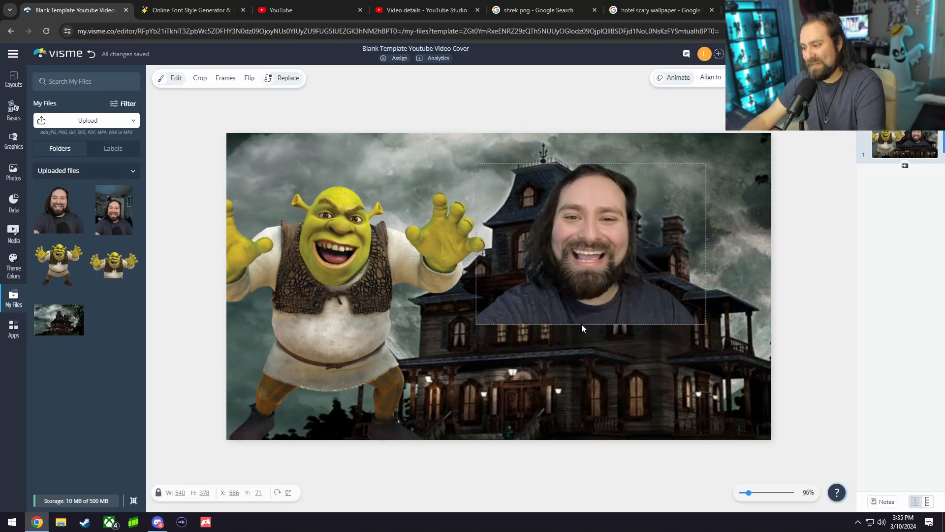
{"action": "left_click_drag", "start_coordinate": [589, 259], "coordinate": [629, 327]}
{"action": "left_click_drag", "start_coordinate": [517, 230], "coordinate": [454, 173]}
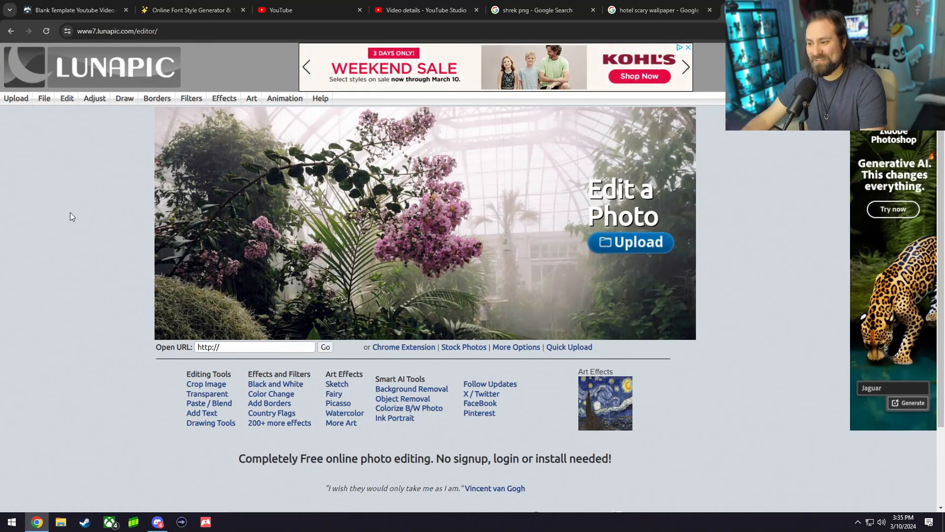
Upload the original portrait photo to LunaPic, apply Auto Background Removal and check the cut-out.
{"action": "left_click", "coordinate": [17, 100]}
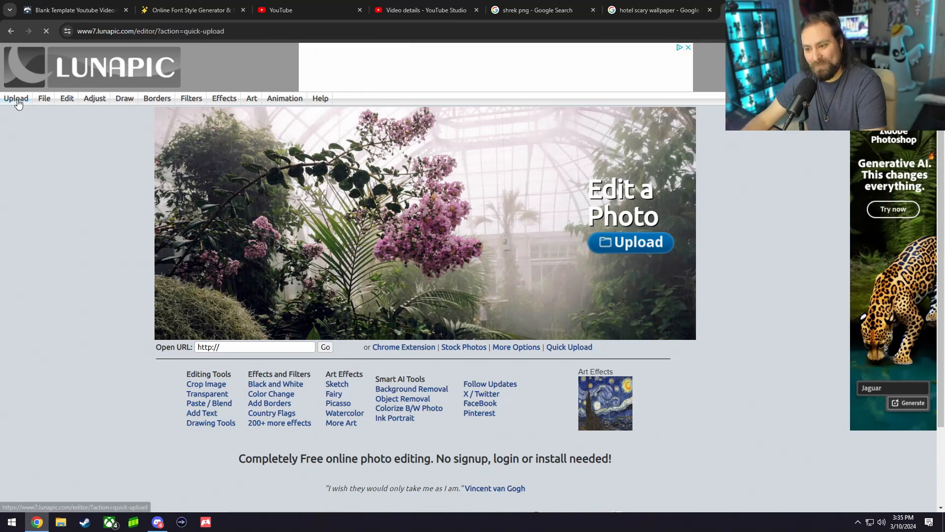
{"action": "left_click", "coordinate": [422, 199]}
{"action": "double_click", "coordinate": [403, 107]}
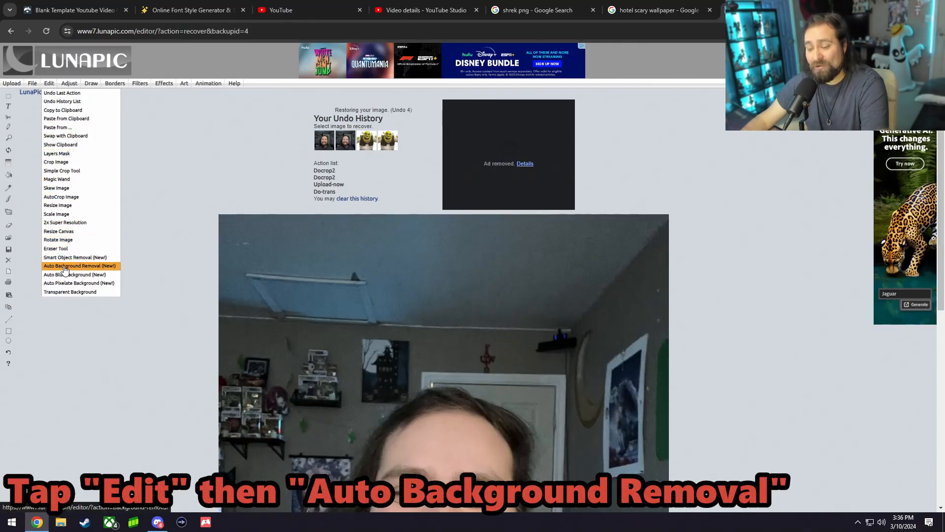
{"action": "left_click", "coordinate": [65, 267]}
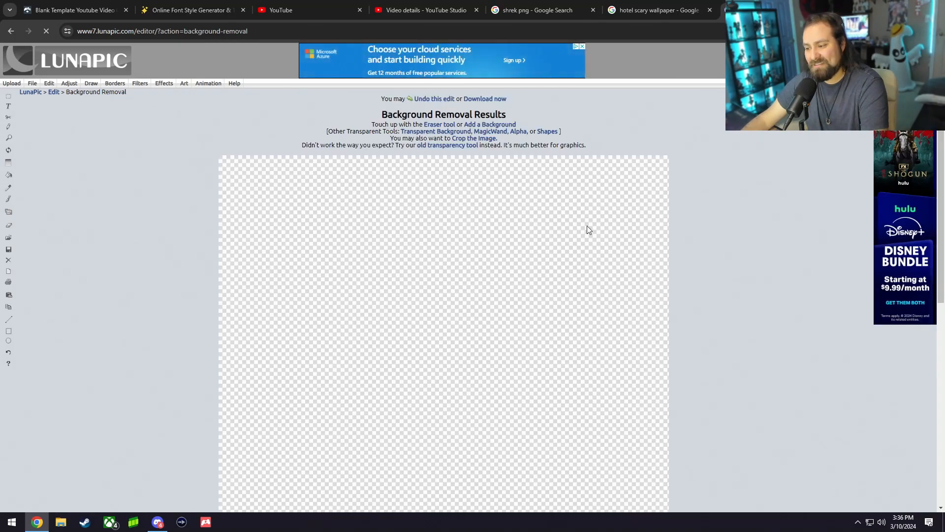
{"action": "scroll", "coordinate": [569, 246], "scroll_direction": "down", "scroll_amount": 6}
{"action": "scroll", "coordinate": [401, 238], "scroll_direction": "up", "scroll_amount": 3}
{"action": "scroll", "coordinate": [327, 238], "scroll_direction": "down", "scroll_amount": 3}
{"action": "scroll", "coordinate": [327, 238], "scroll_direction": "up", "scroll_amount": 5}
{"action": "scroll", "coordinate": [328, 239], "scroll_direction": "down", "scroll_amount": 7}
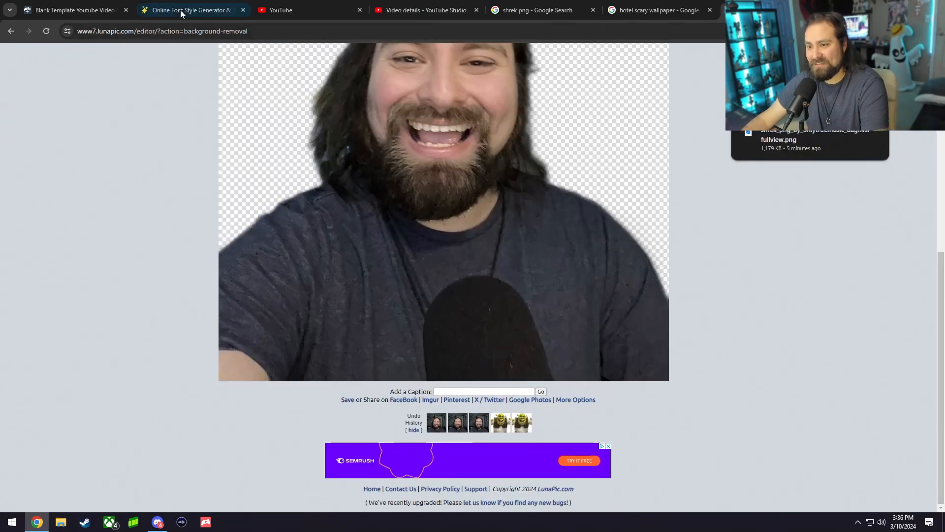
{"action": "left_click", "coordinate": [74, 10]}
{"action": "left_click", "coordinate": [64, 147]}
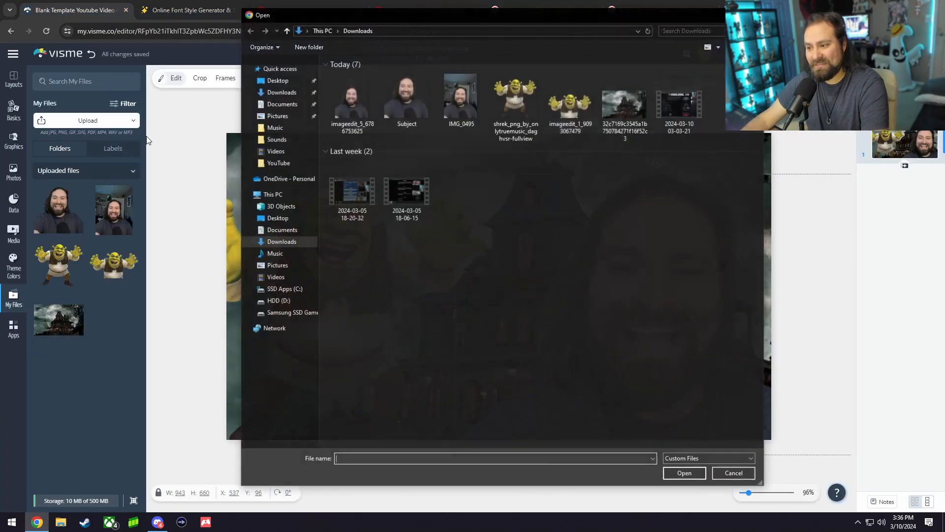
{"action": "double_click", "coordinate": [345, 95]}
{"action": "left_click_drag", "start_coordinate": [114, 210], "coordinate": [391, 249]}
{"action": "left_click", "coordinate": [460, 278]}
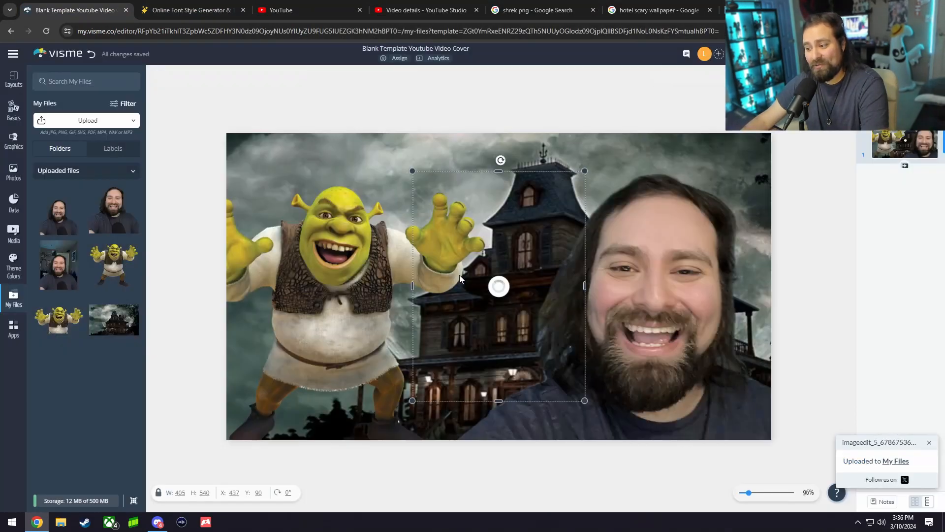
Shift the new cut-out portrait toward the page's middle and delete the earlier large portrait.
{"action": "left_click_drag", "start_coordinate": [513, 268], "coordinate": [533, 309]}
{"action": "left_click", "coordinate": [638, 285]}
{"action": "key", "text": "Delete"}
Trim the new portrait's lower edge, enlarge it to about 823 × 896 and place it on the page's right side.
{"action": "left_click_drag", "start_coordinate": [561, 394], "coordinate": [557, 352]}
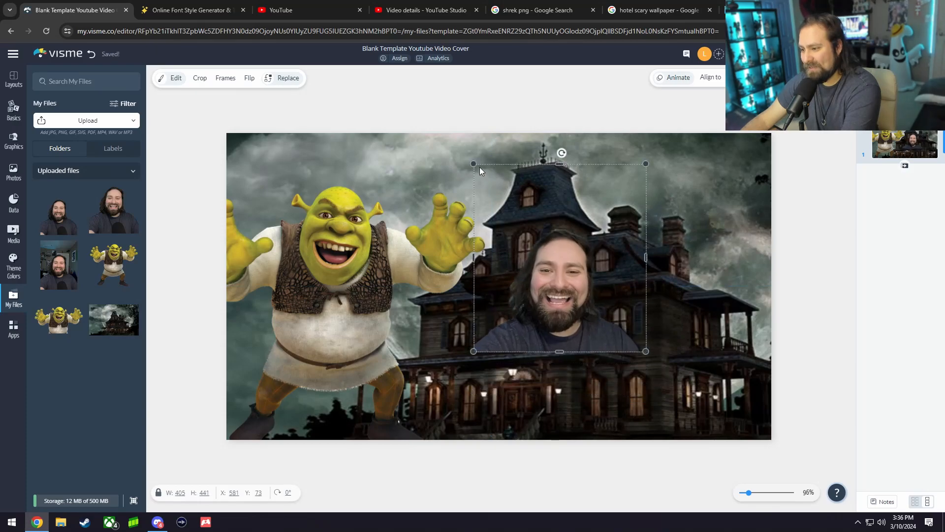
{"action": "left_click_drag", "start_coordinate": [475, 166], "coordinate": [323, 1]}
{"action": "left_click_drag", "start_coordinate": [506, 231], "coordinate": [681, 323]}
{"action": "left_click_drag", "start_coordinate": [499, 92], "coordinate": [477, 64]}
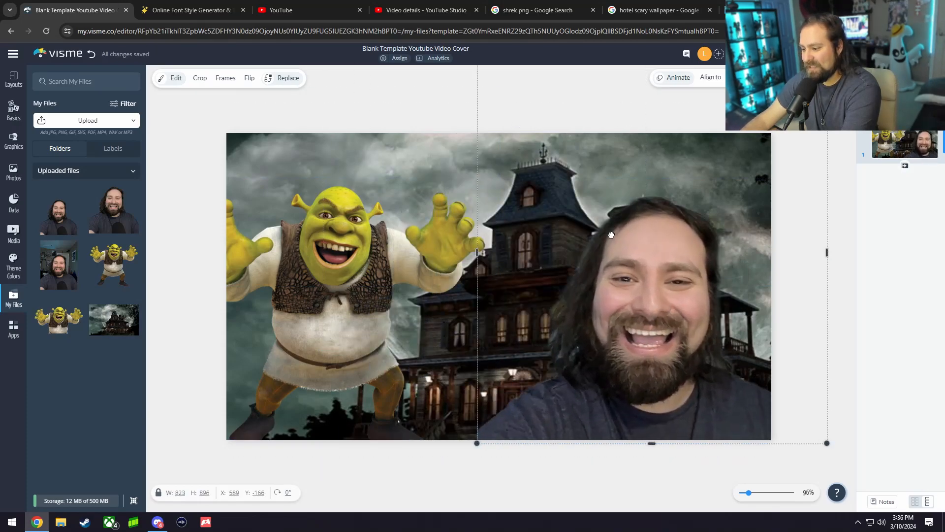
{"action": "left_click_drag", "start_coordinate": [612, 236], "coordinate": [612, 244]}
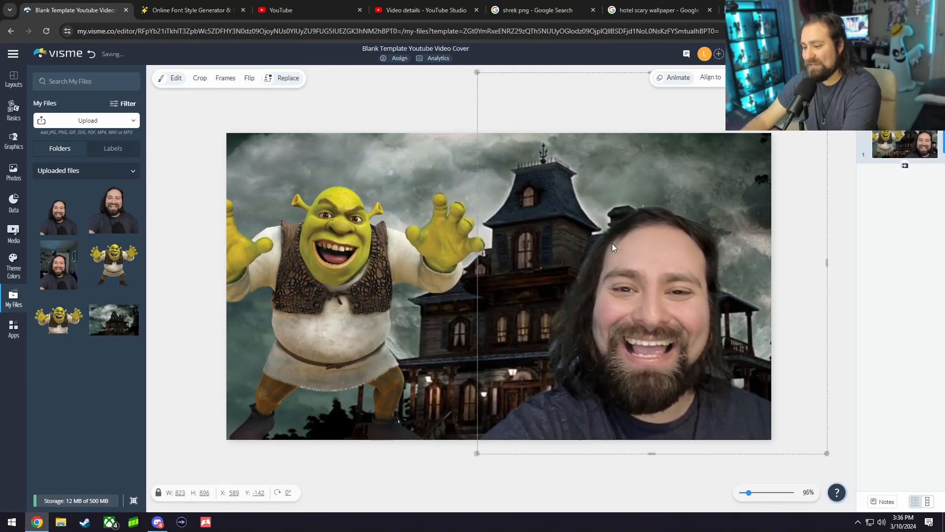
{"action": "left_click", "coordinate": [332, 265]}
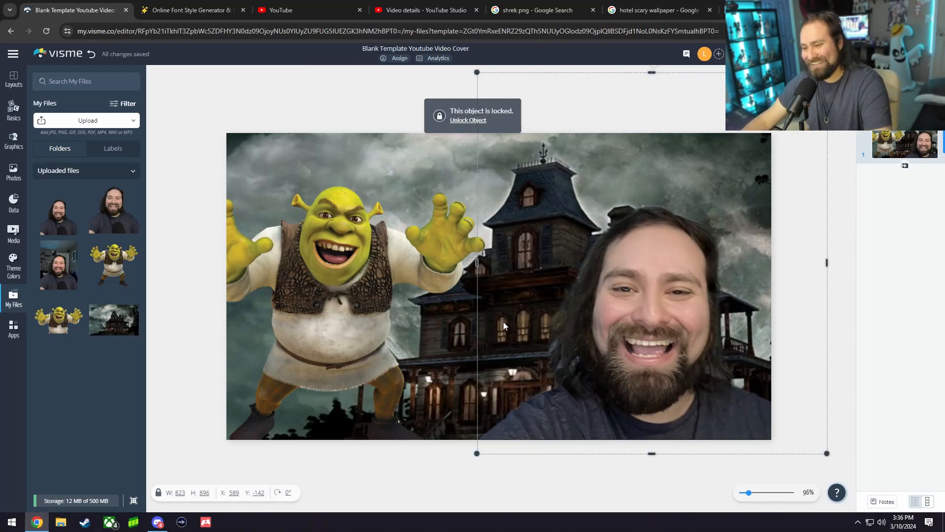
{"action": "left_click", "coordinate": [358, 93]}
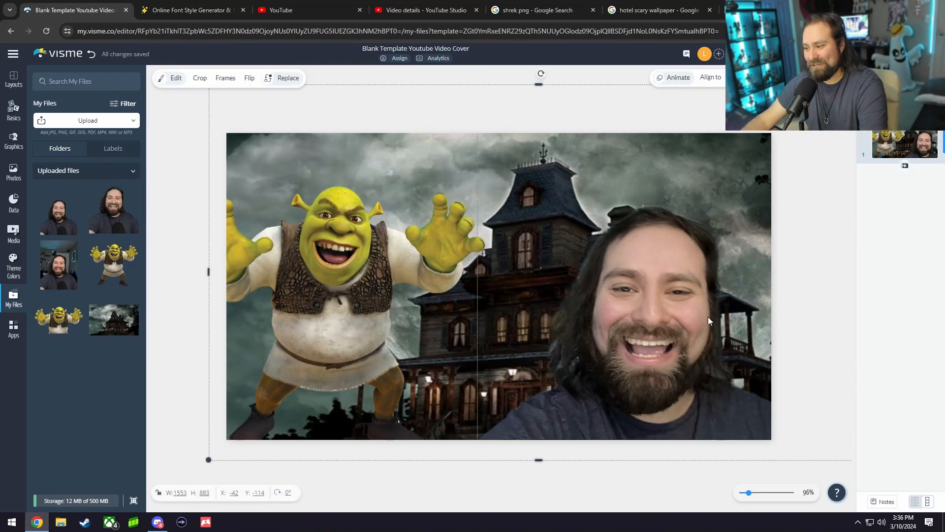
Raise the cut-out portrait's contrast to 18 and its saturation to 2.
{"action": "left_click", "coordinate": [661, 293]}
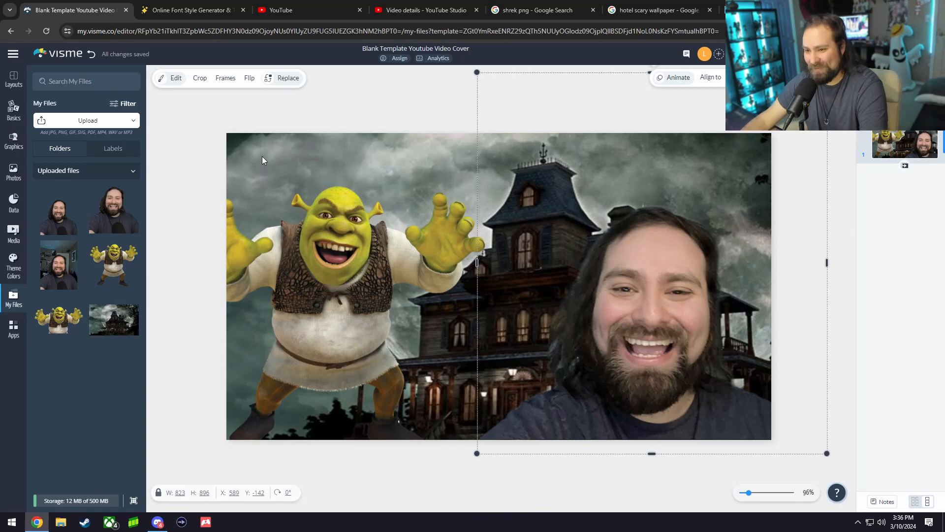
{"action": "left_click", "coordinate": [176, 79]}
{"action": "left_click", "coordinate": [140, 404]}
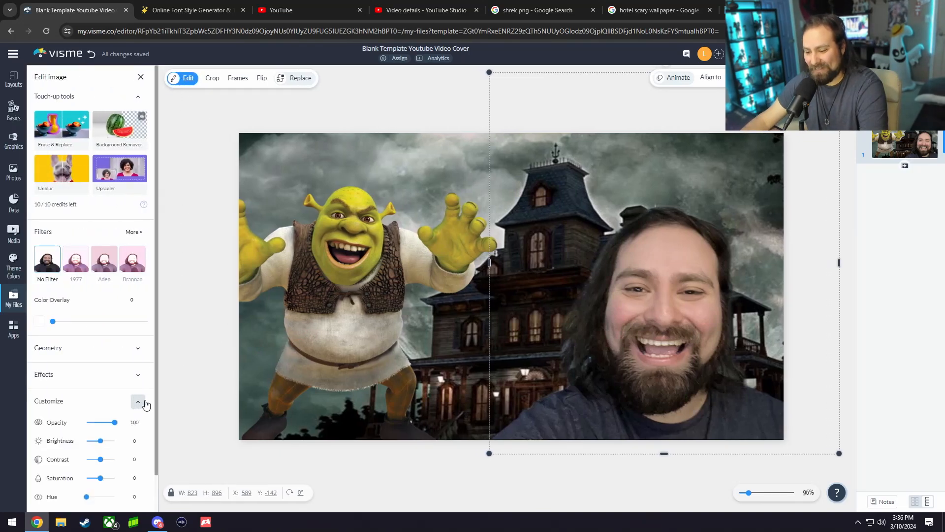
{"action": "scroll", "coordinate": [82, 374], "scroll_direction": "down", "scroll_amount": 1}
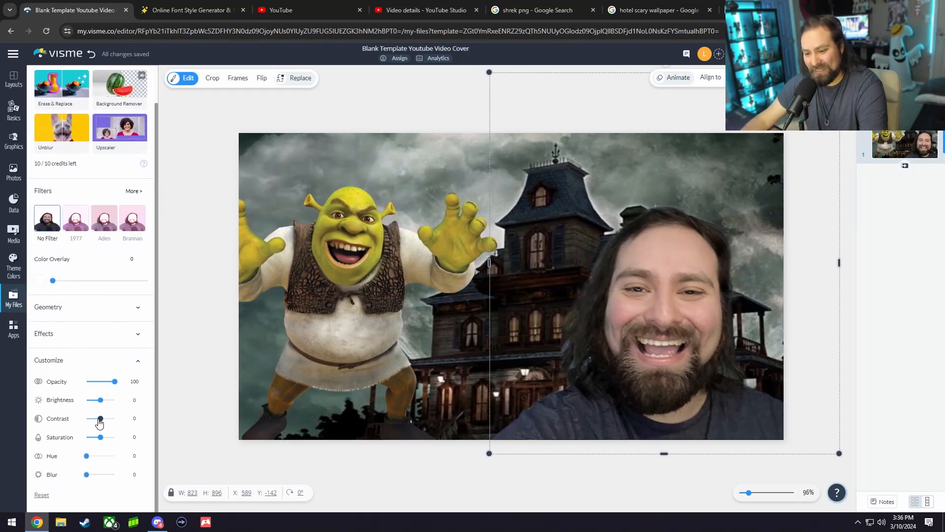
{"action": "left_click_drag", "start_coordinate": [100, 422], "coordinate": [104, 424]}
{"action": "left_click", "coordinate": [101, 438]}
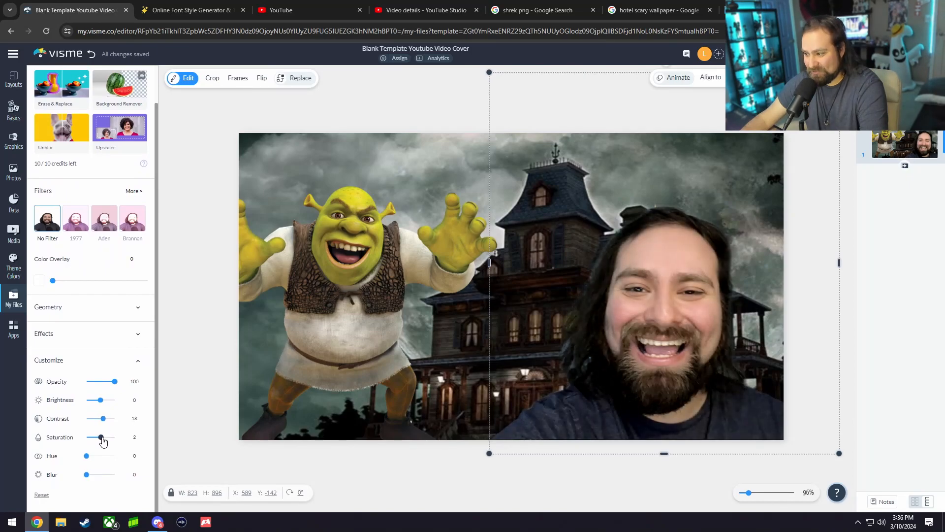
Add a drop shadow to the portrait in yellow #F7CA18.
{"action": "left_click", "coordinate": [137, 334]}
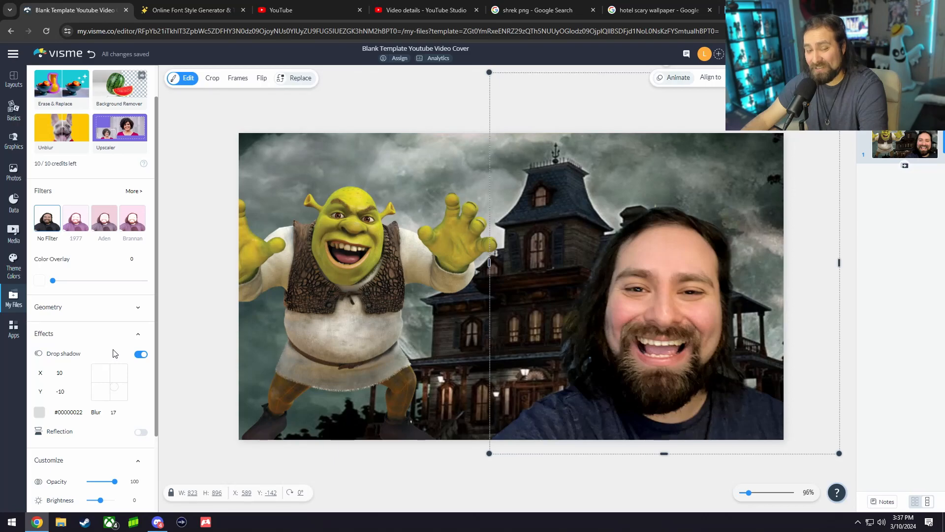
{"action": "left_click", "coordinate": [42, 415]}
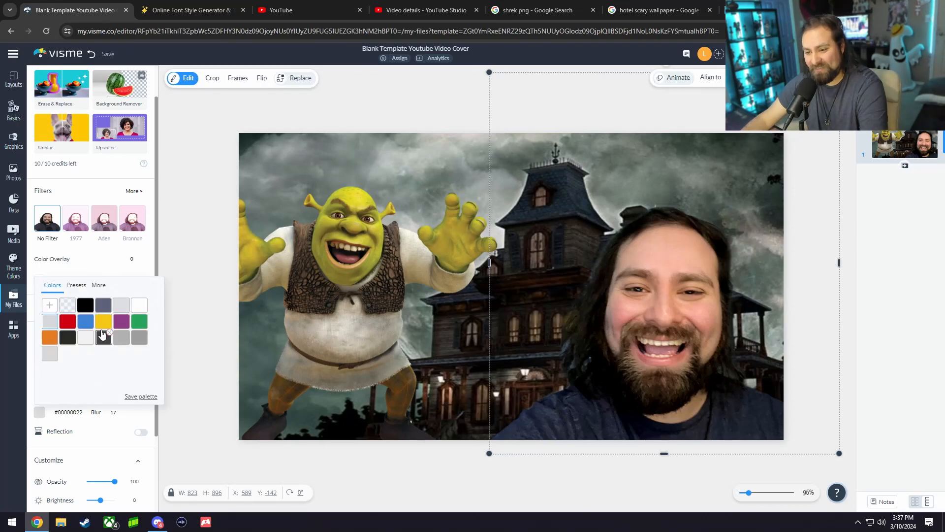
{"action": "left_click", "coordinate": [102, 327]}
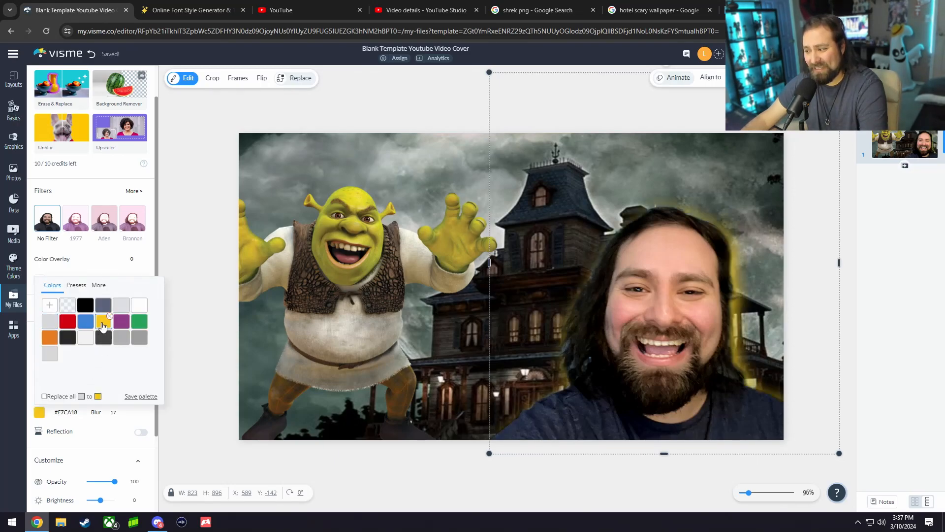
Set the portrait's shadow blur to 50 and its vertical offset to 20.
{"action": "left_click", "coordinate": [118, 414]}
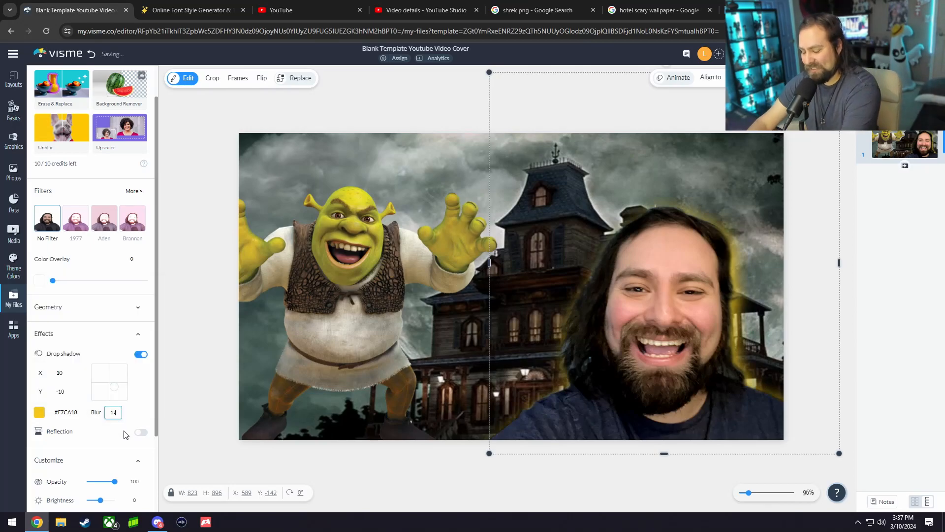
{"action": "key", "text": "BackSpace"}
{"action": "key", "text": "BackSpace"}
{"action": "type", "text": "50"}
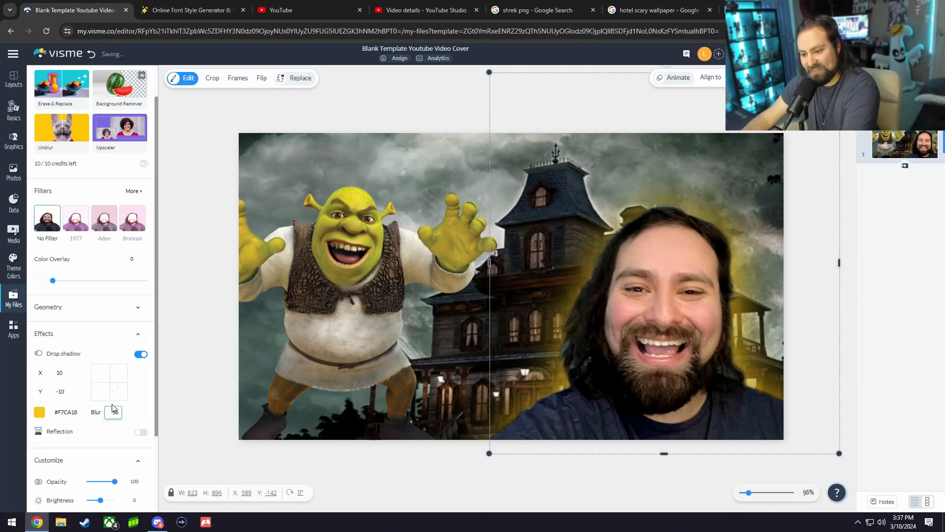
{"action": "mouse_move", "coordinate": [114, 387]}
{"action": "left_mouse_down"}
{"action": "mouse_move", "coordinate": [107, 369]}
{"action": "mouse_move", "coordinate": [114, 375]}
{"action": "left_mouse_up"}
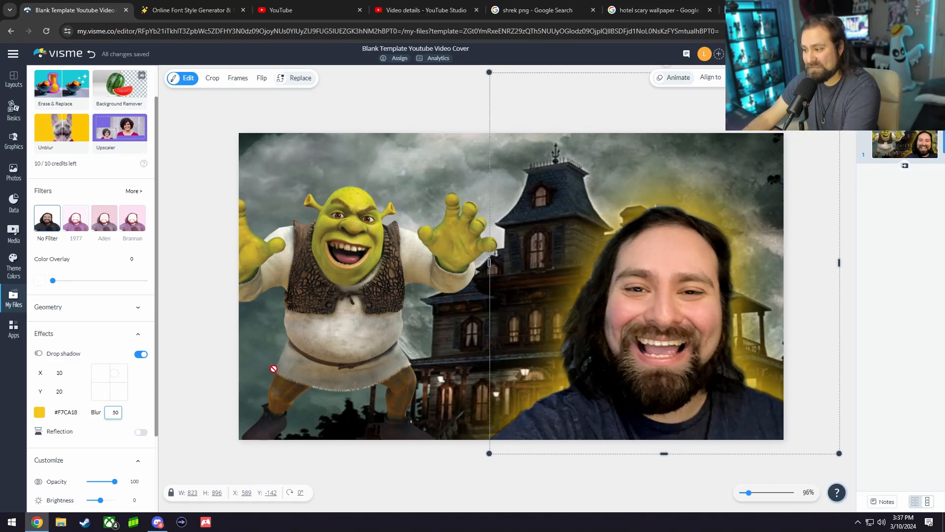
{"action": "left_click", "coordinate": [303, 397]}
Raise the full-body Shrek image's contrast to 24.
{"action": "left_click", "coordinate": [350, 272]}
{"action": "left_click", "coordinate": [176, 78]}
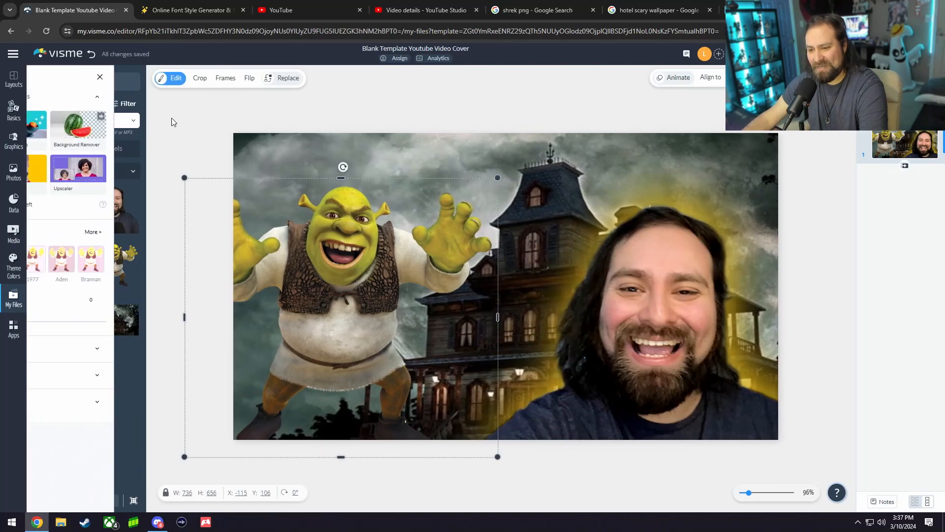
{"action": "left_click", "coordinate": [139, 401]}
{"action": "scroll", "coordinate": [78, 403], "scroll_direction": "down", "scroll_amount": 1}
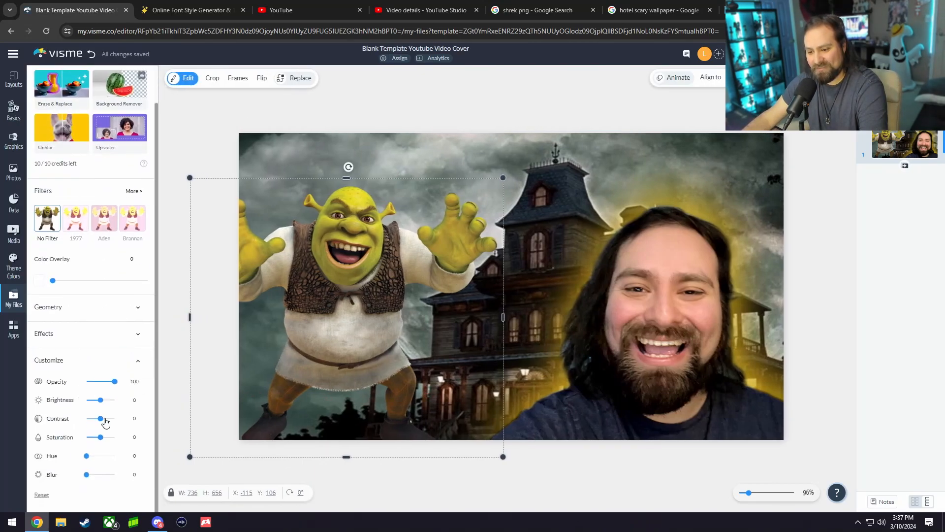
{"action": "left_click_drag", "start_coordinate": [100, 418], "coordinate": [103, 420]}
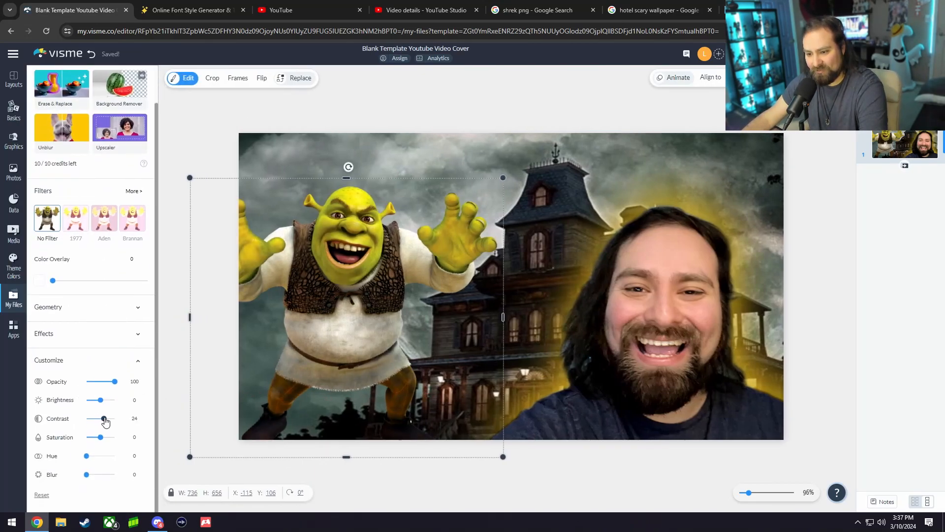
Add a drop shadow to the Shrek image in red #CF000F.
{"action": "left_click", "coordinate": [137, 334]}
{"action": "left_click", "coordinate": [140, 354]}
{"action": "left_click", "coordinate": [39, 412]}
{"action": "left_click", "coordinate": [67, 322]}
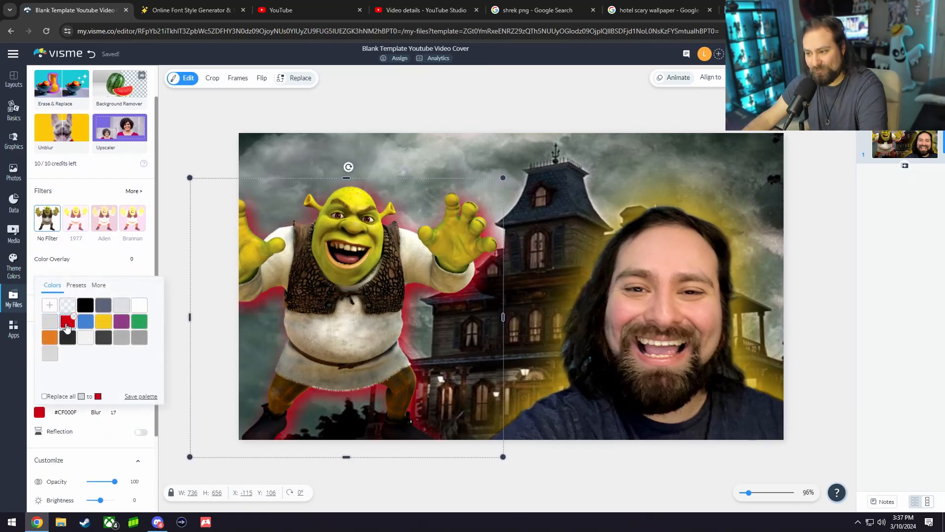
Set the Shrek shadow's blur to 25 and its offset to X 0, Y 6.
{"action": "left_click", "coordinate": [113, 412]}
{"action": "type", "text": "25"}
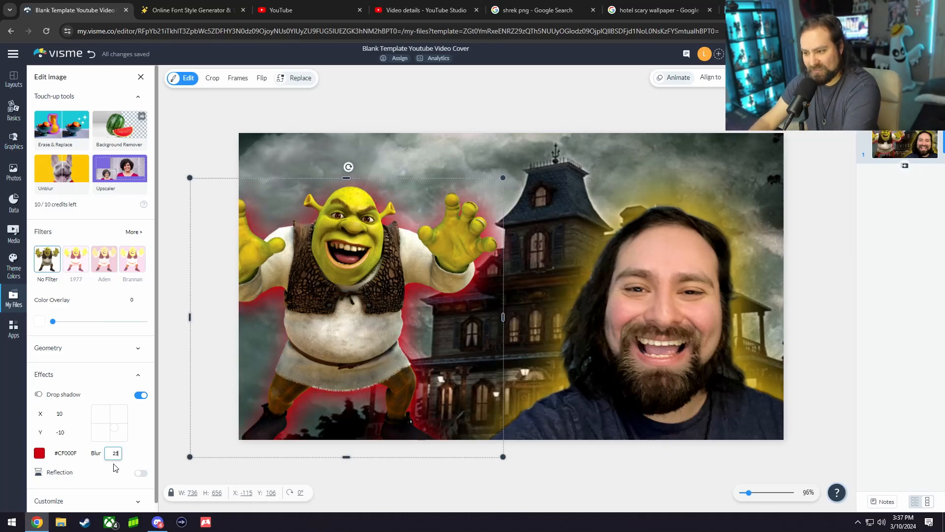
{"action": "left_click_drag", "start_coordinate": [116, 424], "coordinate": [111, 421]}
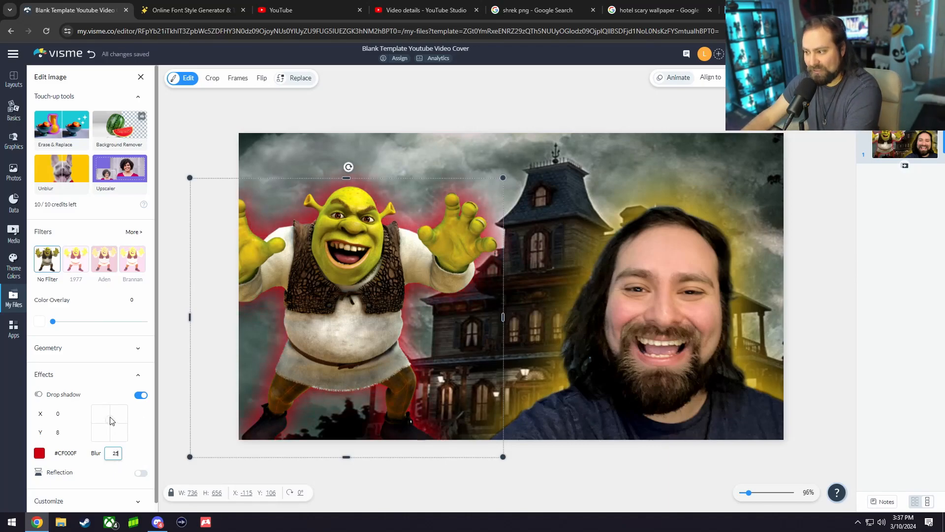
{"action": "left_click", "coordinate": [185, 382]}
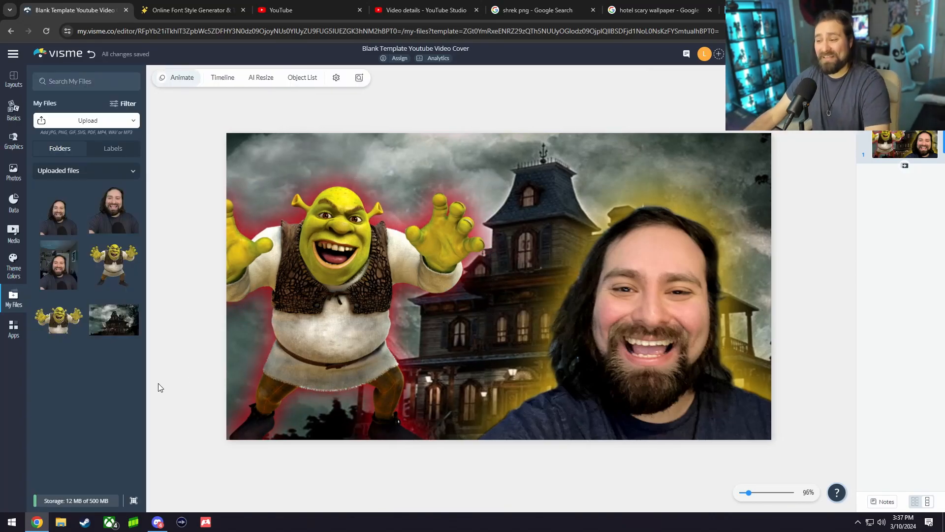
Close the YouTube tab and the two Google image search tabs for Shrek and the hotel wallpaper.
{"action": "left_click", "coordinate": [360, 10]}
{"action": "left_click", "coordinate": [476, 10]}
{"action": "left_click", "coordinate": [476, 10]}
{"action": "left_click", "coordinate": [476, 10]}
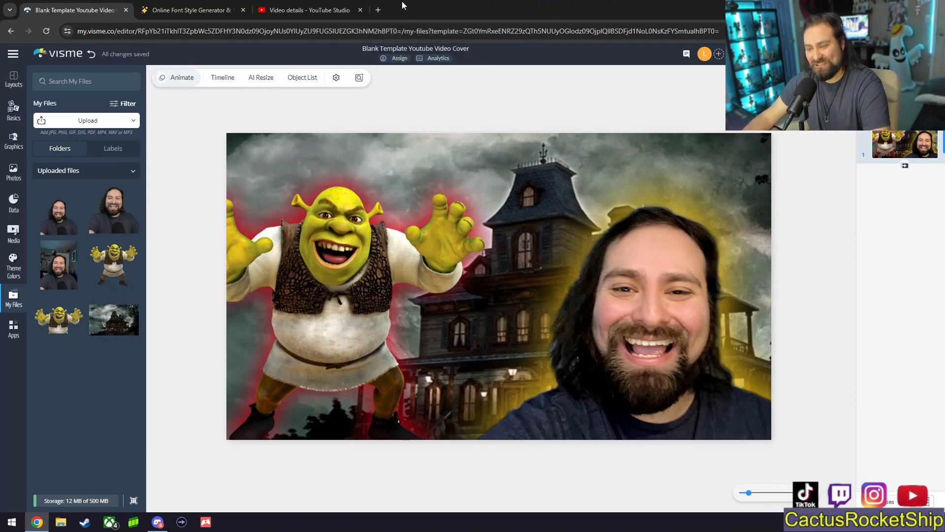
Switch to TextStudio, dismiss the overlapping ads and replace the sample text with "5 NIGHTS AT SHREK'S HOTEL".
{"action": "left_click", "coordinate": [190, 6]}
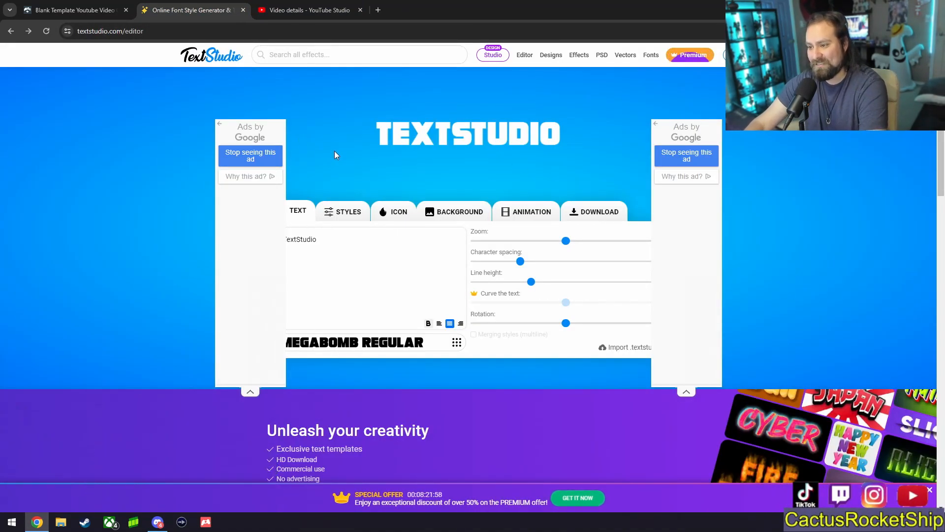
{"action": "left_click_drag", "start_coordinate": [362, 251], "coordinate": [237, 239]}
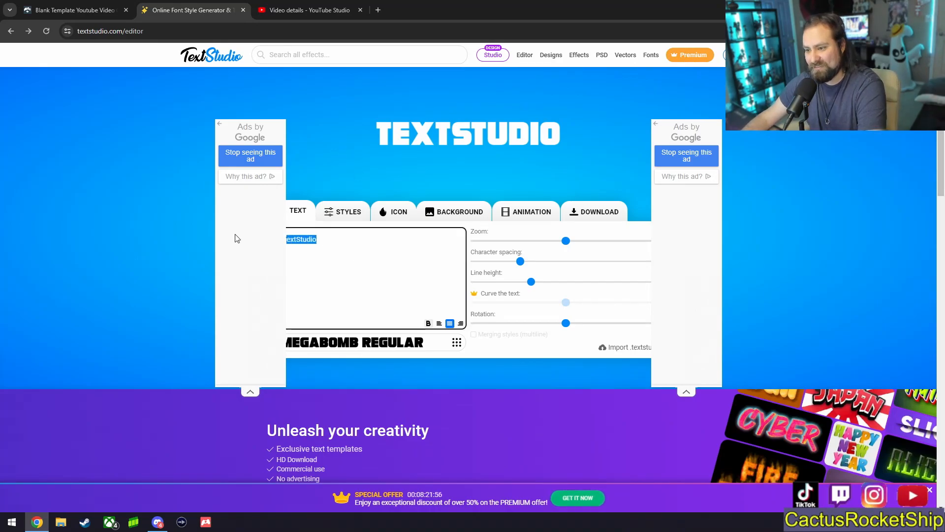
{"action": "left_click", "coordinate": [219, 124]}
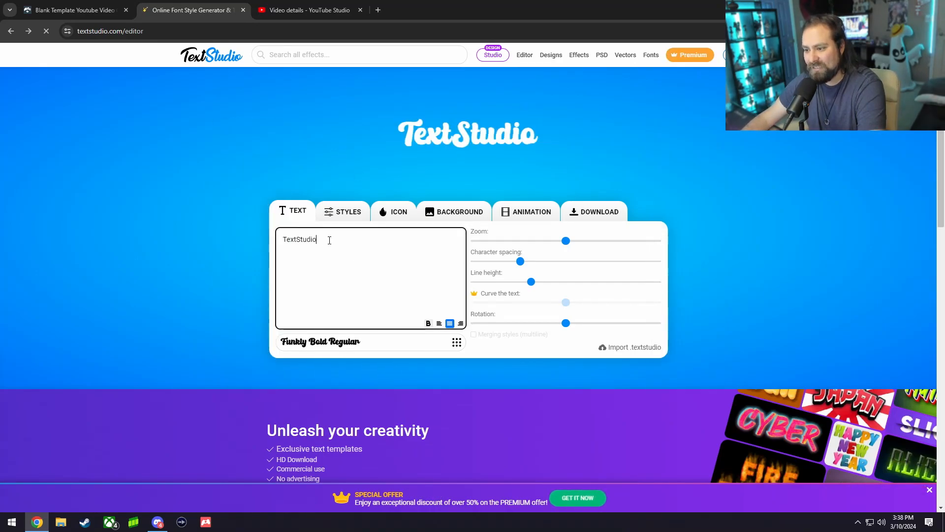
{"action": "left_click_drag", "start_coordinate": [329, 263], "coordinate": [232, 263]}
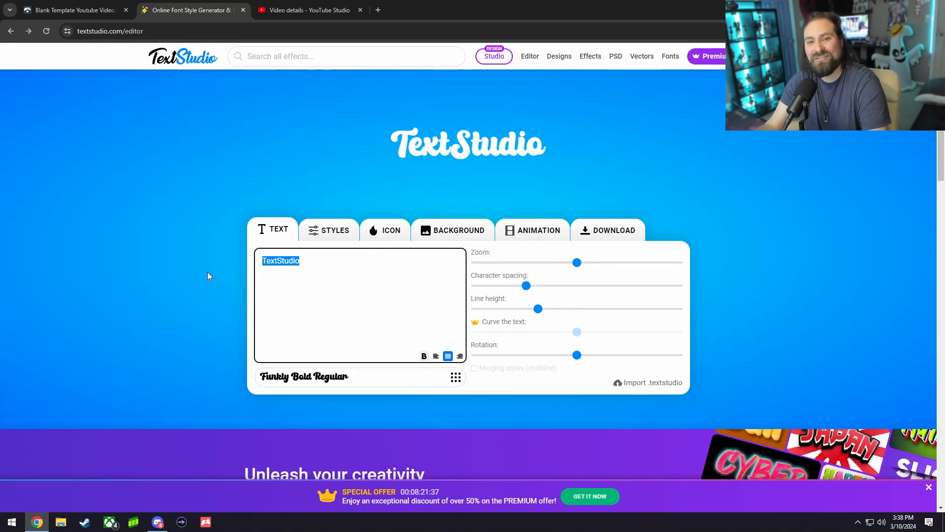
{"action": "type", "text": "5 "}
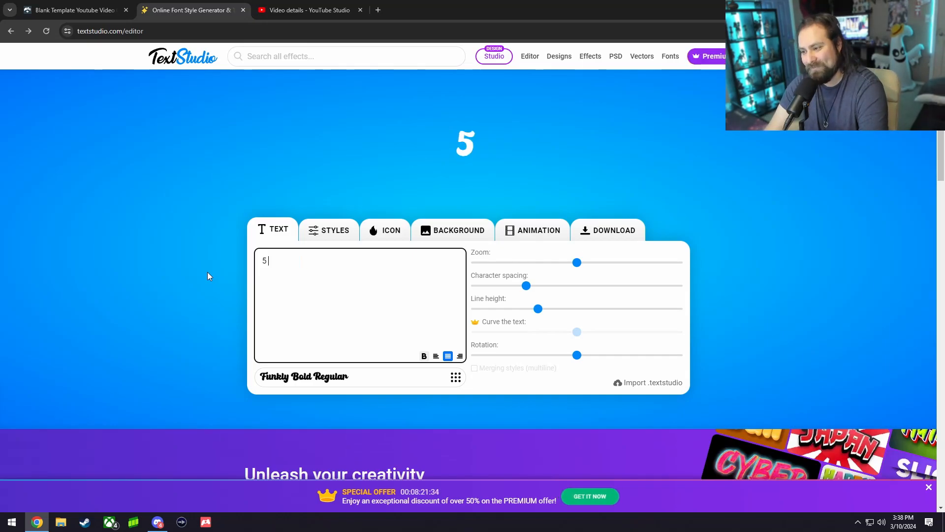
{"action": "type", "text": "NIGHTS AT SHREK'S HOTEL"}
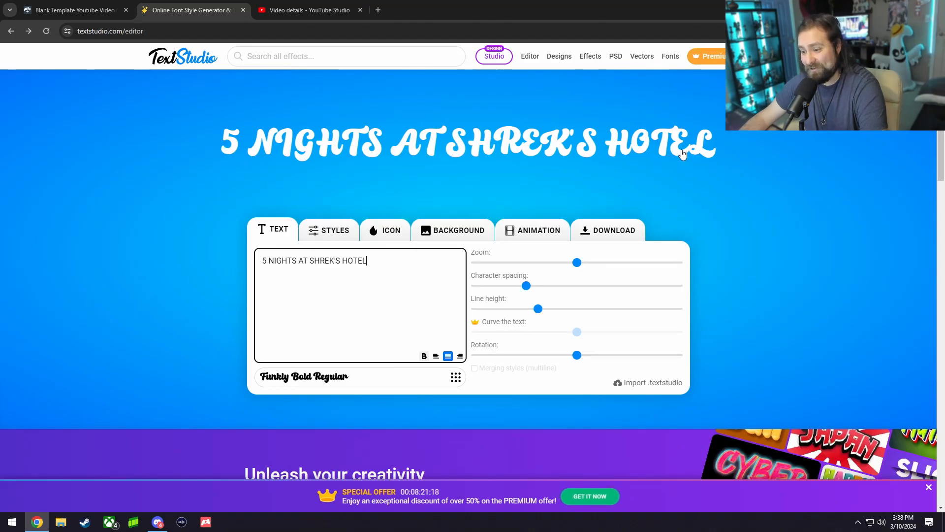
Find a "horror" font and apply Bloody Midnight Regular to the title text.
{"action": "left_click", "coordinate": [370, 381]}
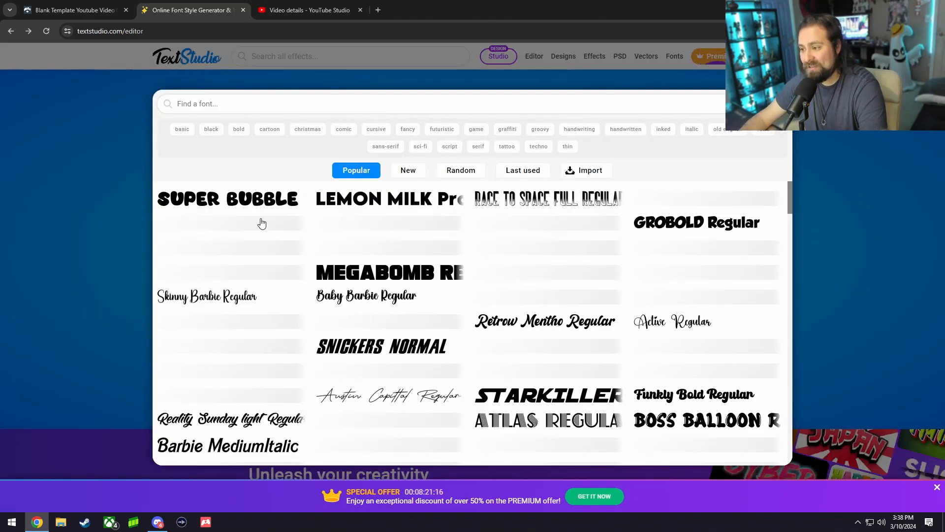
{"action": "scroll", "coordinate": [598, 304], "scroll_direction": "down", "scroll_amount": 3}
{"action": "scroll", "coordinate": [597, 305], "scroll_direction": "down", "scroll_amount": 7}
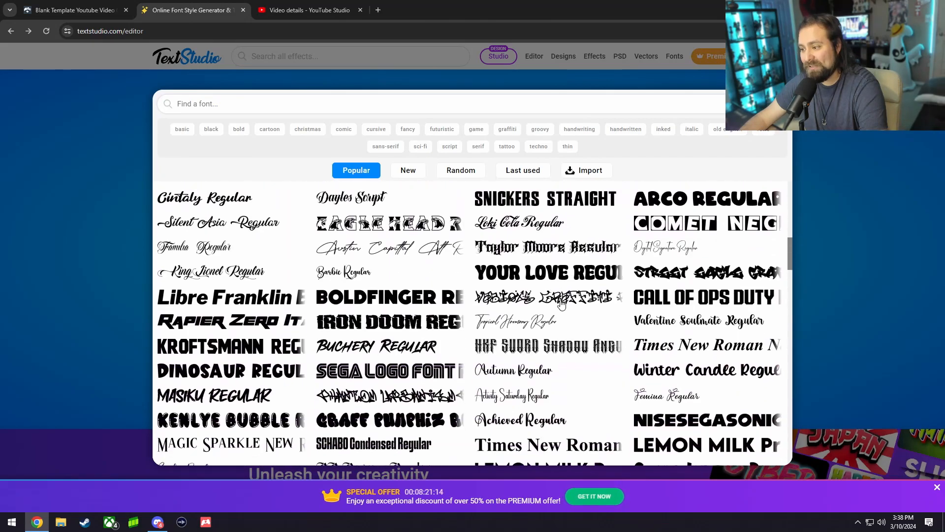
{"action": "scroll", "coordinate": [527, 256], "scroll_direction": "down", "scroll_amount": 2}
{"action": "left_click", "coordinate": [377, 104]}
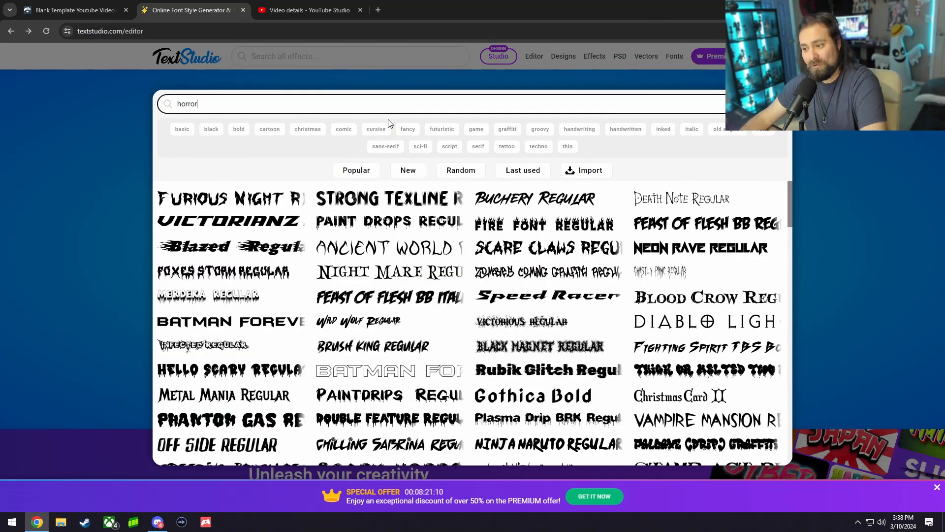
{"action": "scroll", "coordinate": [610, 282], "scroll_direction": "down", "scroll_amount": 2}
{"action": "scroll", "coordinate": [610, 282], "scroll_direction": "down", "scroll_amount": 3}
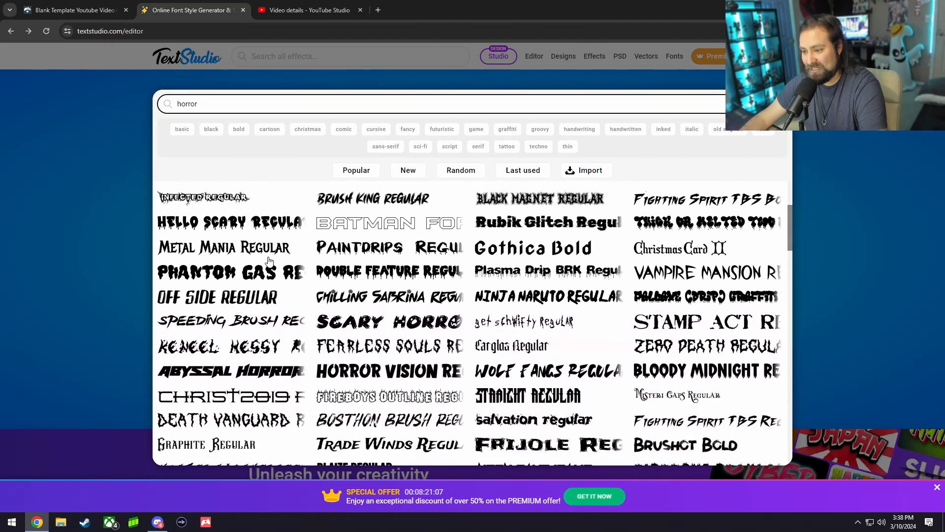
{"action": "scroll", "coordinate": [622, 264], "scroll_direction": "down", "scroll_amount": 3}
{"action": "scroll", "coordinate": [688, 273], "scroll_direction": "up", "scroll_amount": 1}
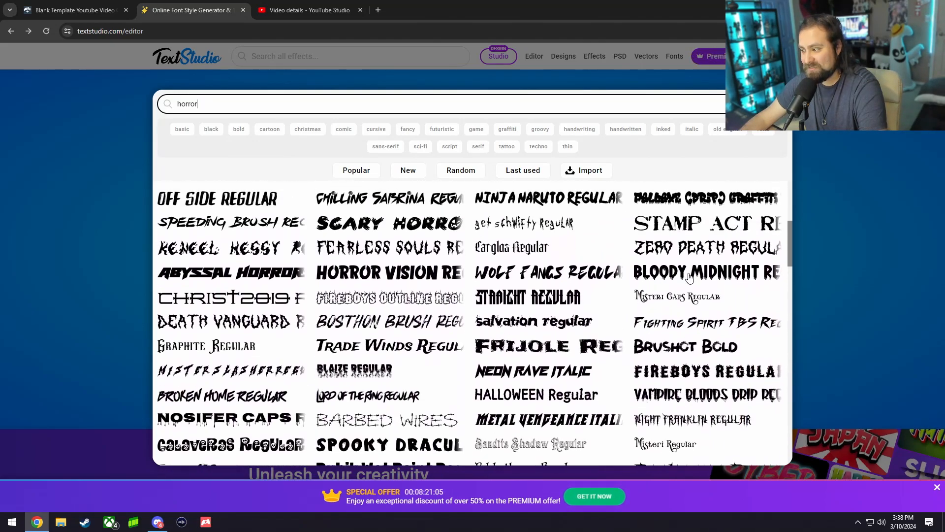
{"action": "left_click", "coordinate": [689, 273]}
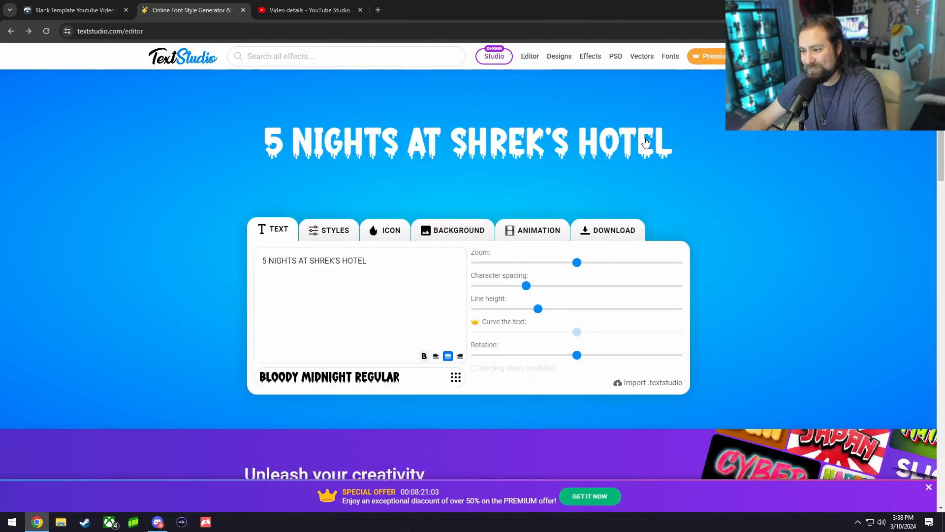
Set the title's fill color to lime green #92EA00.
{"action": "left_click", "coordinate": [322, 229]}
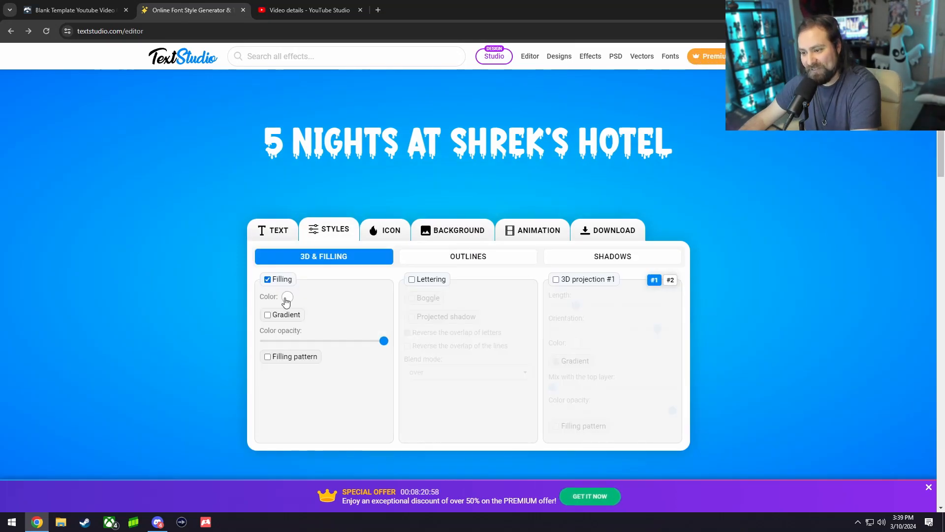
{"action": "left_click", "coordinate": [287, 298]}
{"action": "left_click_drag", "start_coordinate": [315, 235], "coordinate": [331, 235]}
{"action": "left_click_drag", "start_coordinate": [370, 170], "coordinate": [397, 166]}
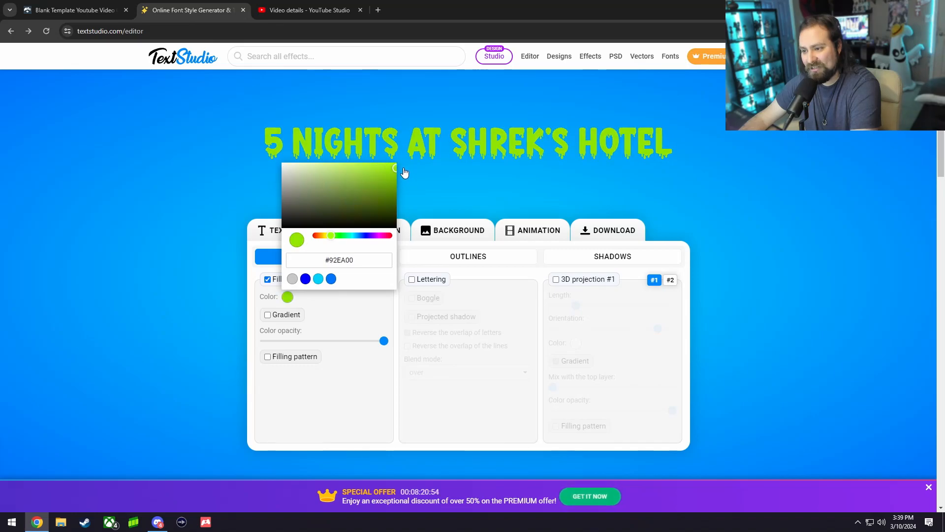
{"action": "left_click", "coordinate": [253, 181]}
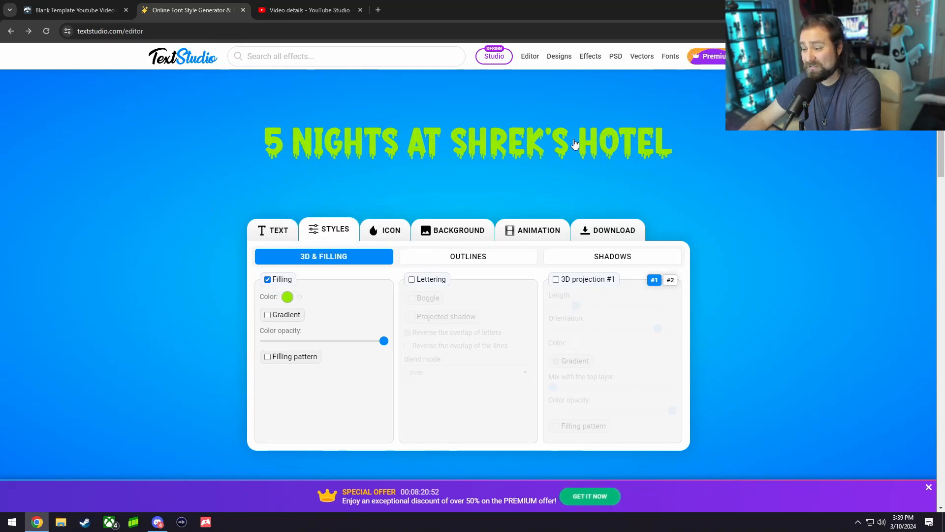
Enable a black Outline #1 around the title and thicken it.
{"action": "left_click", "coordinate": [450, 261]}
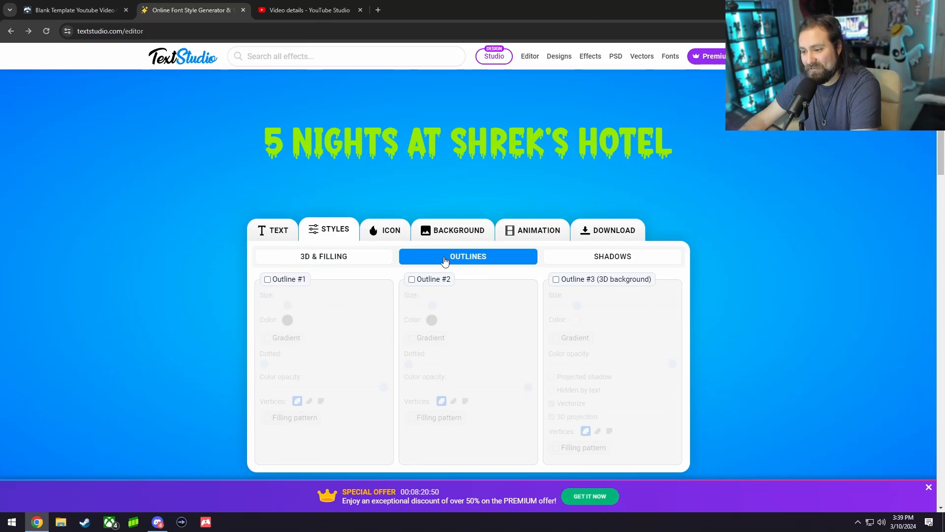
{"action": "left_click", "coordinate": [268, 280]}
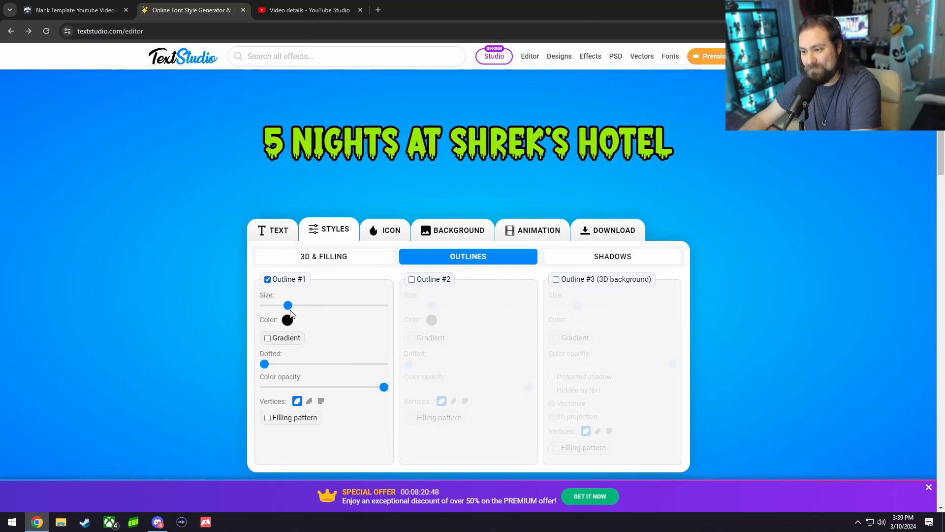
{"action": "left_click_drag", "start_coordinate": [288, 306], "coordinate": [309, 303]}
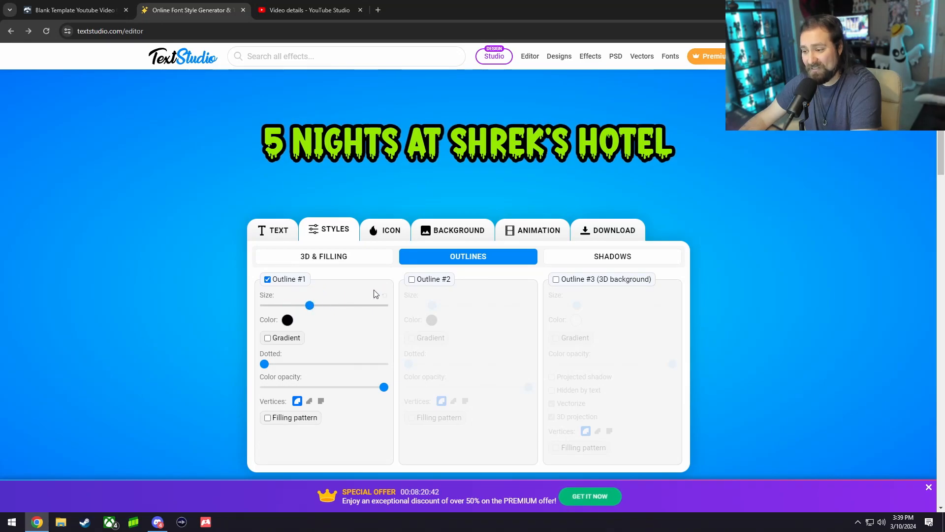
Enable Outline #2 around the title, color it bright red and increase its size.
{"action": "left_click", "coordinate": [412, 279]}
{"action": "left_click", "coordinate": [431, 320]}
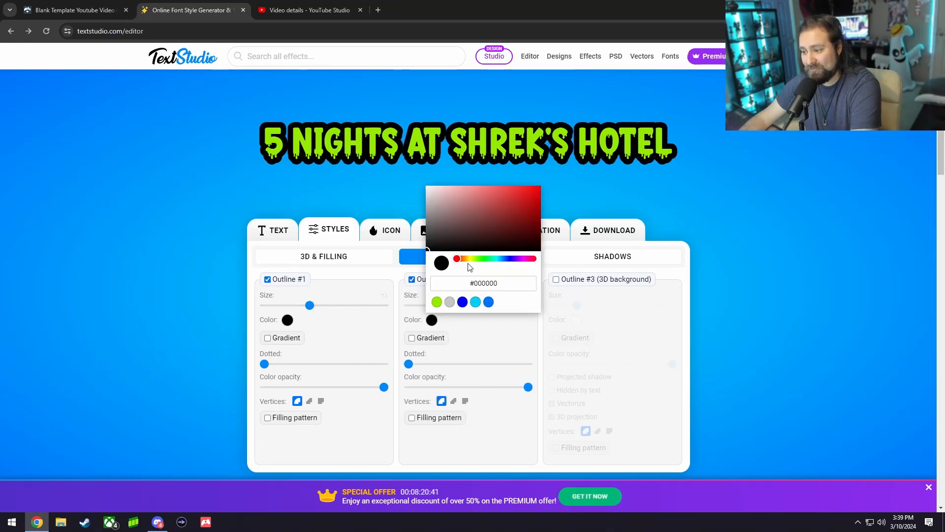
{"action": "left_click_drag", "start_coordinate": [469, 265], "coordinate": [544, 264]}
{"action": "left_click_drag", "start_coordinate": [527, 207], "coordinate": [535, 189]}
{"action": "left_click", "coordinate": [509, 328]}
{"action": "left_click_drag", "start_coordinate": [432, 305], "coordinate": [451, 305]}
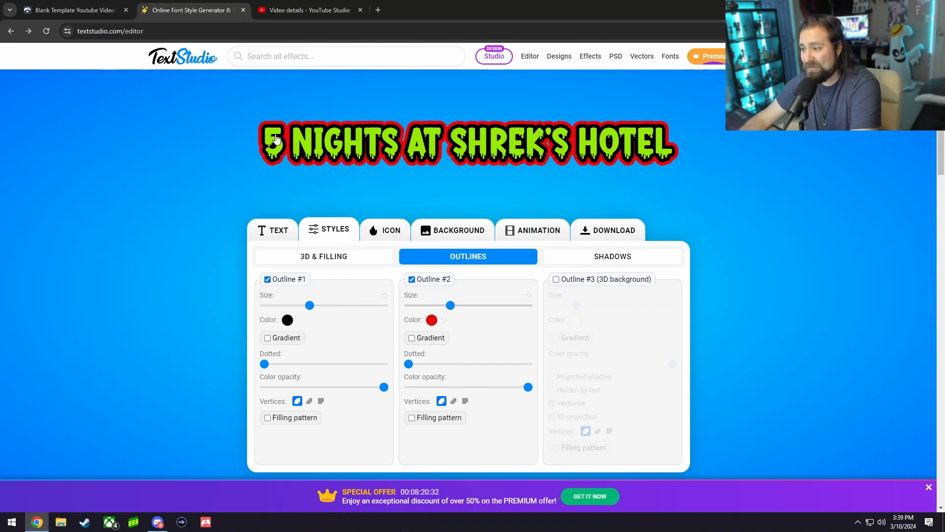
Make the title's background transparent, download the logo image and close TextStudio.
{"action": "left_click", "coordinate": [435, 234]}
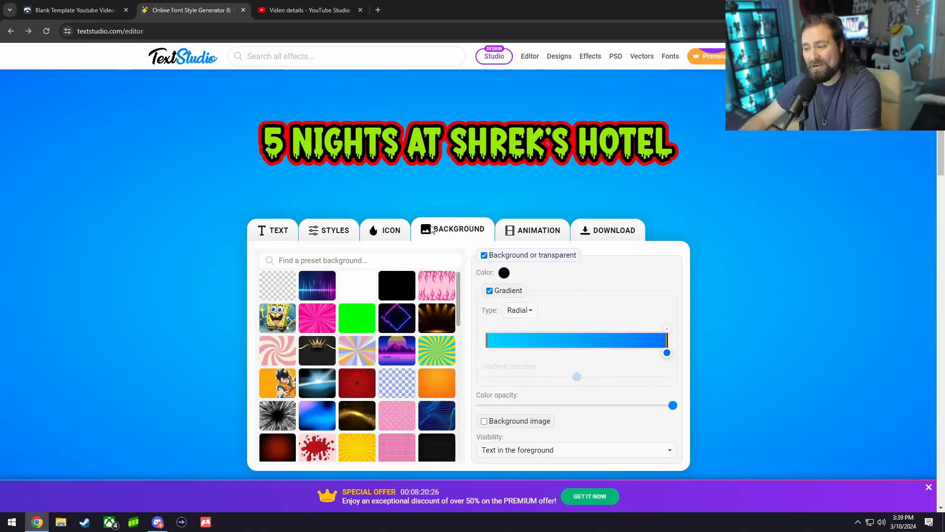
{"action": "left_click", "coordinate": [485, 256]}
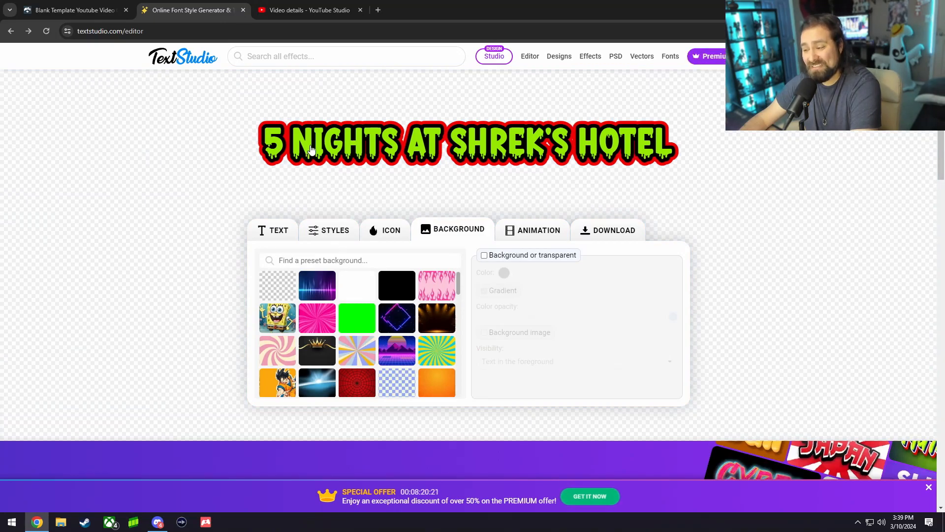
{"action": "left_click", "coordinate": [605, 236]}
{"action": "left_click", "coordinate": [527, 289]}
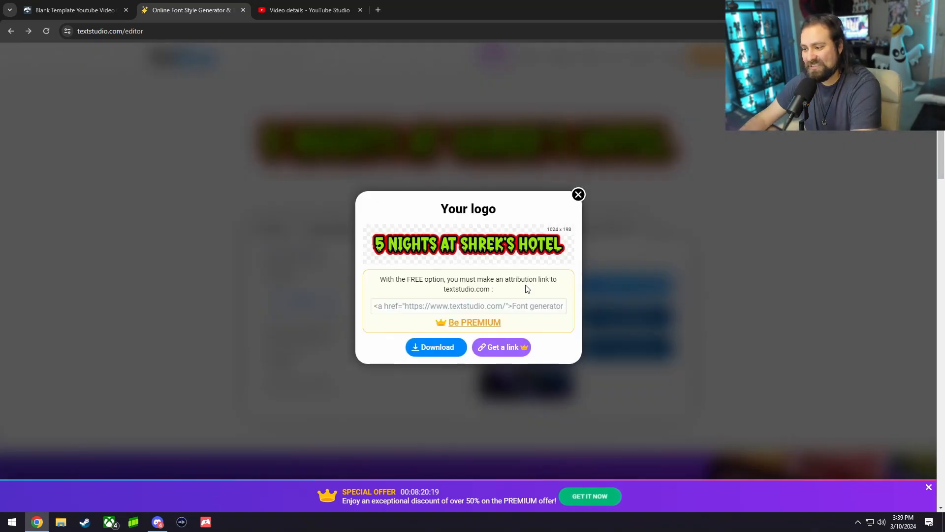
{"action": "left_click", "coordinate": [435, 346]}
{"action": "key", "text": "ctrl+w"}
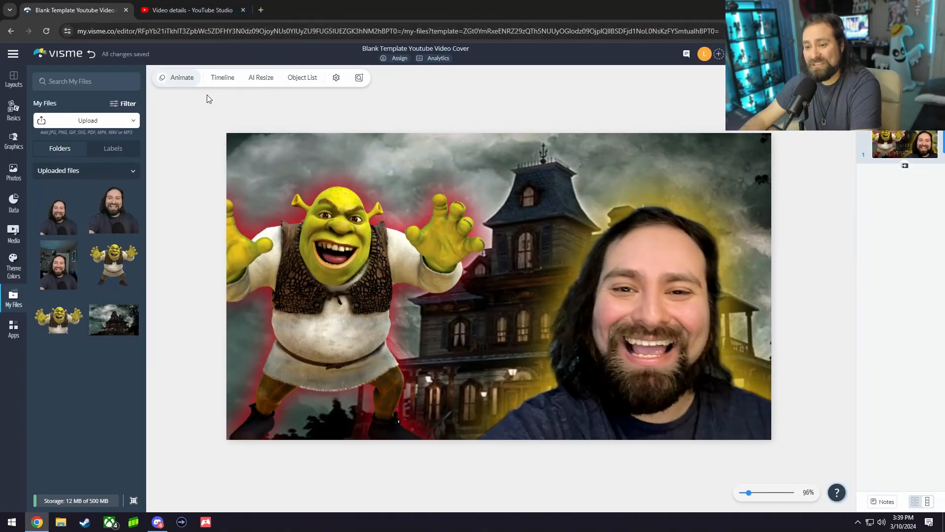
Upload the downloaded "5 NIGHTS AT SHREK'S HOTEL" image from the PC to Visme and add it to the canvas.
{"action": "left_click", "coordinate": [79, 123]}
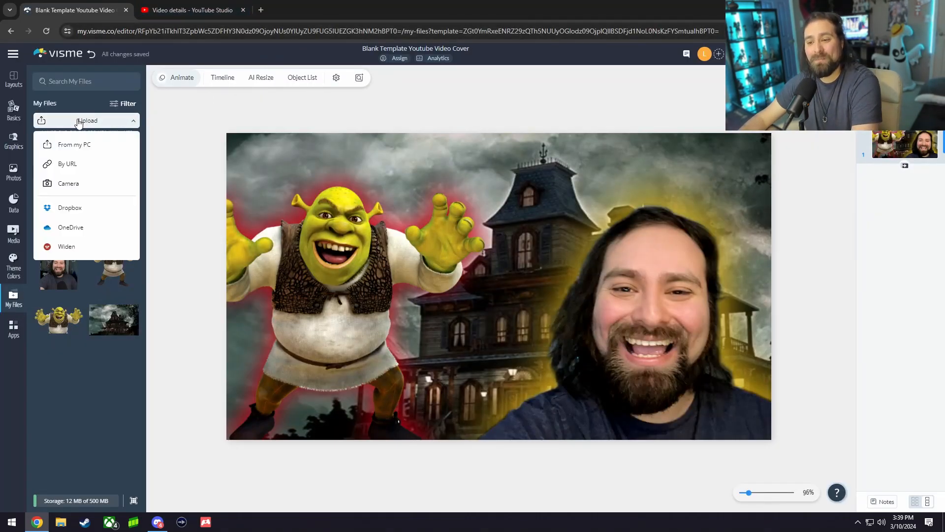
{"action": "left_click", "coordinate": [64, 141]}
{"action": "double_click", "coordinate": [362, 112]}
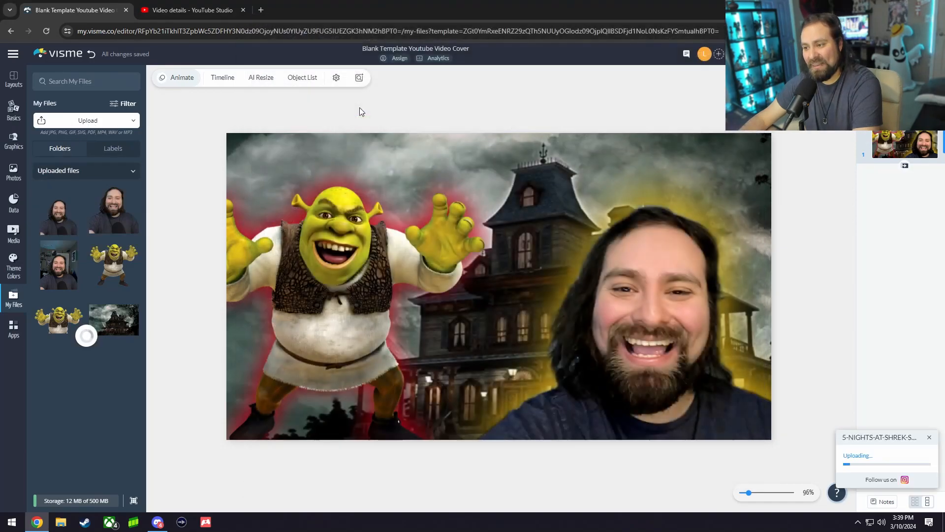
{"action": "left_click", "coordinate": [52, 206]}
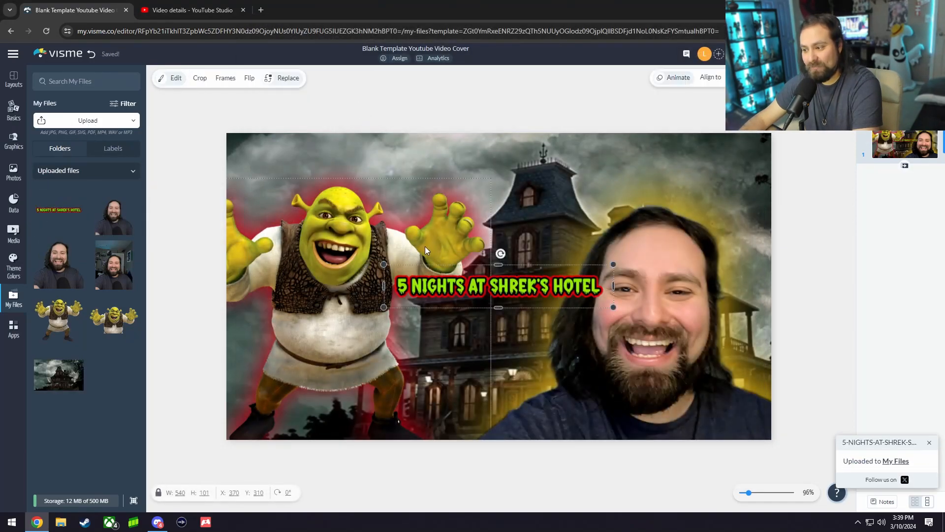
Enlarge the title image to about 1257 × 235 and center it along the canvas's upper edge.
{"action": "left_click_drag", "start_coordinate": [447, 284], "coordinate": [475, 308]}
{"action": "left_click_drag", "start_coordinate": [411, 285], "coordinate": [105, 122]}
{"action": "left_click_drag", "start_coordinate": [392, 265], "coordinate": [516, 158]}
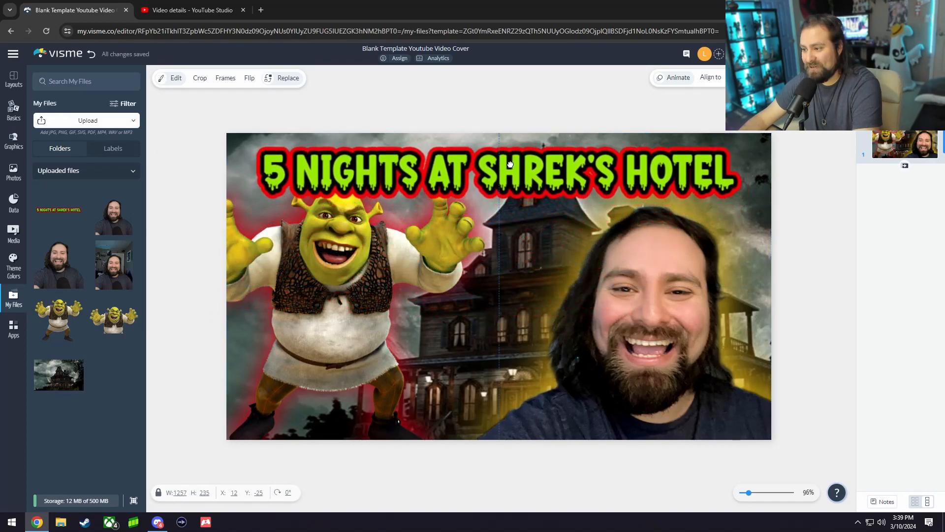
Try the title at a smaller size, repositioned along the upper edge of the canvas.
{"action": "left_click", "coordinate": [337, 276]}
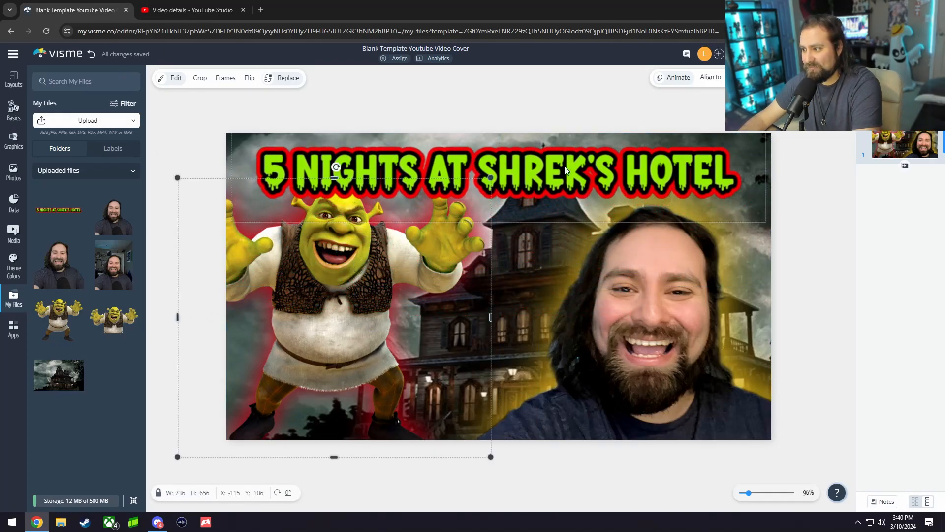
{"action": "left_click_drag", "start_coordinate": [408, 212], "coordinate": [451, 213]}
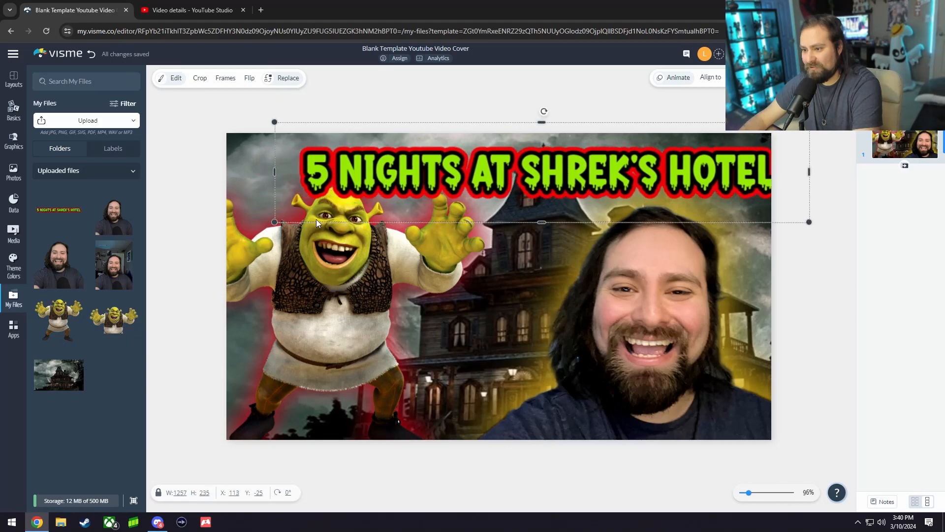
{"action": "left_click_drag", "start_coordinate": [274, 223], "coordinate": [408, 198]}
{"action": "left_click_drag", "start_coordinate": [589, 188], "coordinate": [494, 190]}
Move Shrek down below the title, enlarge the title to about 1309 × 245 and place it at about X -15, Y -27.
{"action": "left_click", "coordinate": [347, 255]}
{"action": "left_click_drag", "start_coordinate": [347, 251], "coordinate": [343, 290]}
{"action": "left_click", "coordinate": [344, 189]}
{"action": "left_click_drag", "start_coordinate": [302, 199], "coordinate": [159, 227]}
{"action": "left_click_drag", "start_coordinate": [455, 147], "coordinate": [516, 147]}
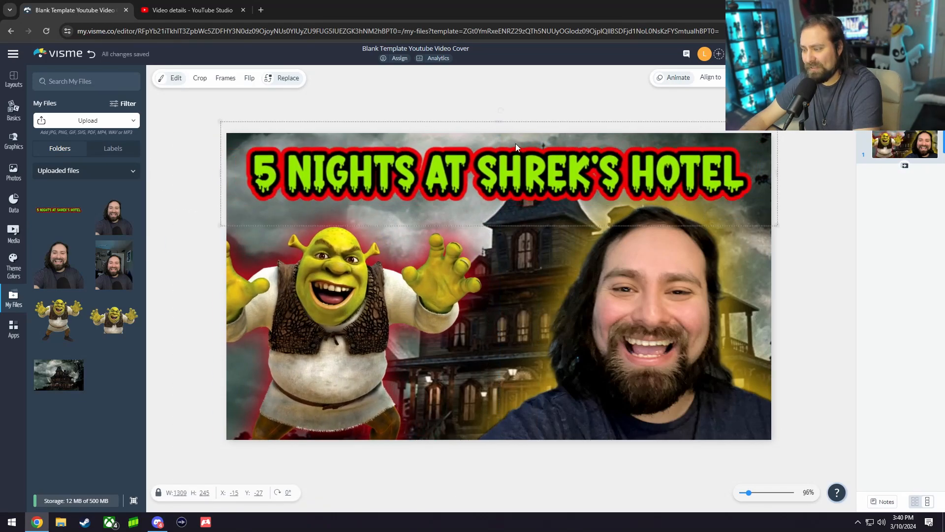
Lock the title image and the man's portrait in place on the canvas.
{"action": "key", "text": "ctrl+a"}
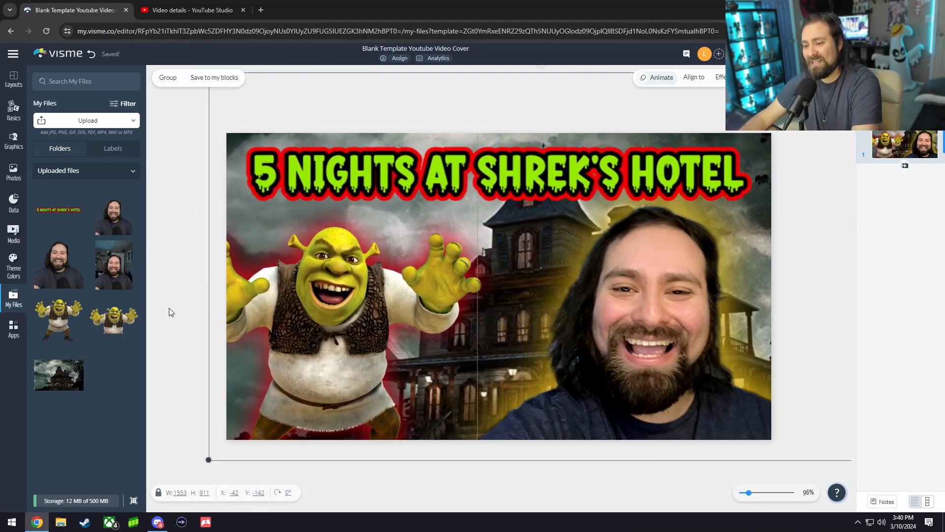
{"action": "right_click", "coordinate": [367, 181]}
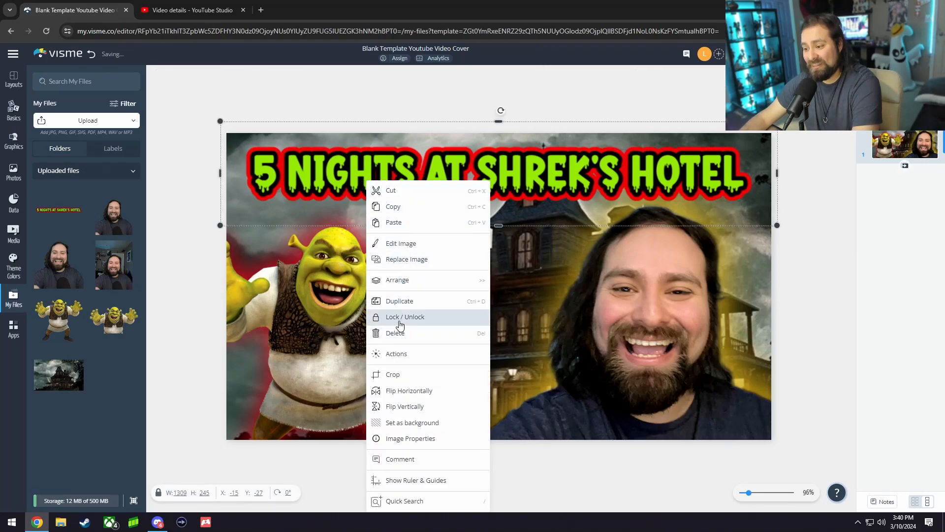
{"action": "left_click", "coordinate": [400, 318]}
{"action": "right_click", "coordinate": [623, 182]}
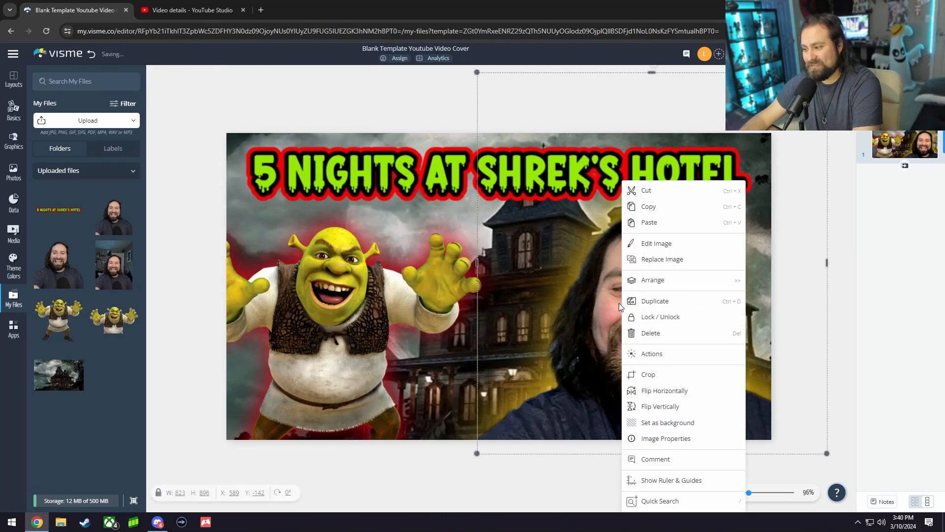
{"action": "left_click", "coordinate": [656, 318]}
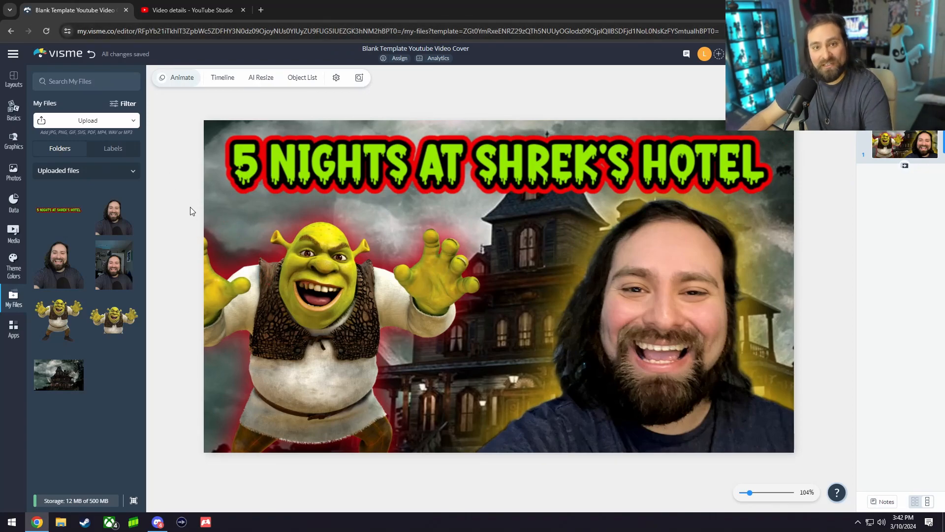
Take a screen capture of the finished thumbnail and crop it at 16:9 around the thumbnail artwork.
{"action": "left_click", "coordinate": [12, 522]}
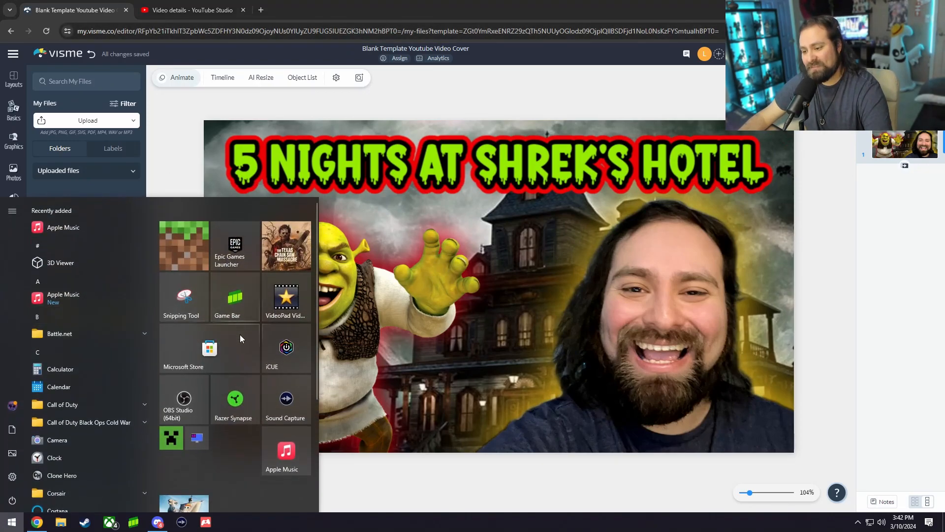
{"action": "left_click", "coordinate": [284, 409]}
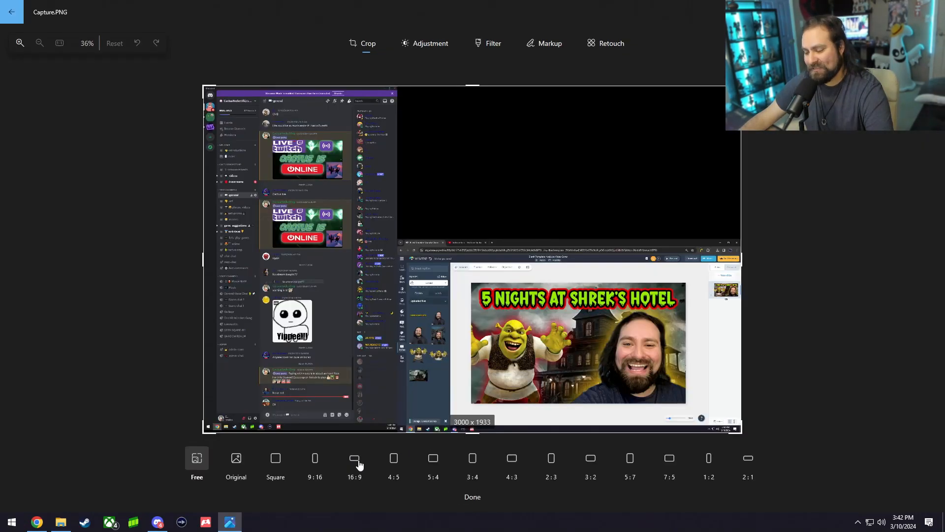
{"action": "left_click", "coordinate": [354, 460]}
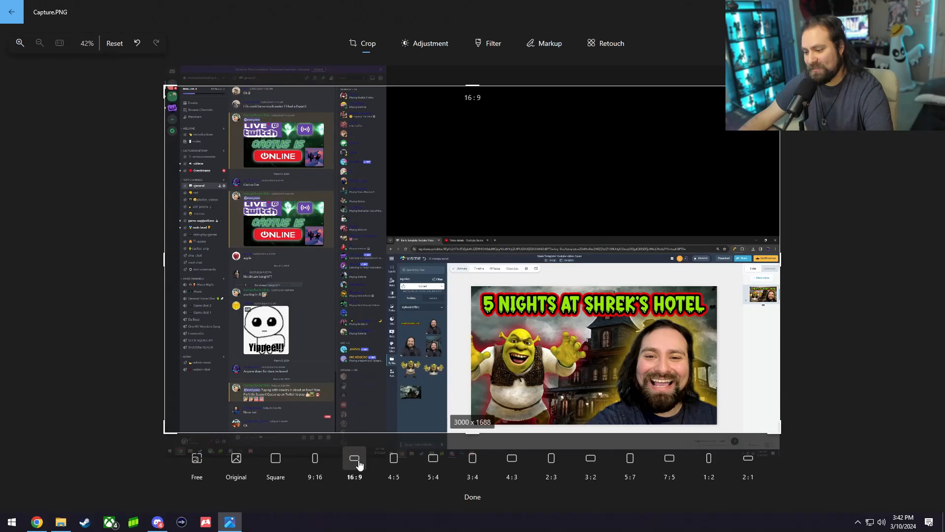
{"action": "left_click_drag", "start_coordinate": [494, 348], "coordinate": [450, 319]}
{"action": "scroll", "coordinate": [449, 319], "scroll_direction": "up", "scroll_amount": 5}
{"action": "left_click_drag", "start_coordinate": [633, 311], "coordinate": [497, 240]}
{"action": "scroll", "coordinate": [529, 247], "scroll_direction": "up", "scroll_amount": 2}
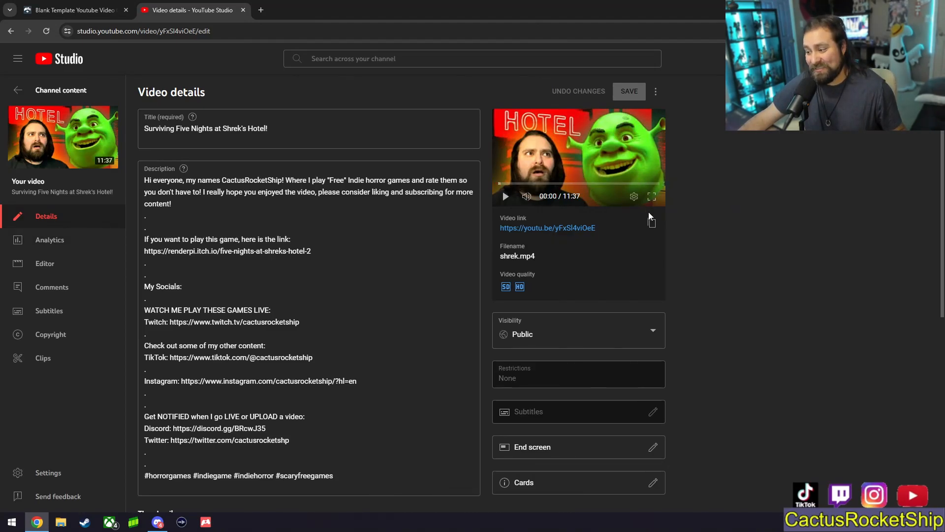
Switch to the video's details in YouTube Studio and replace its thumbnail with the Capture image from the Pictures folder.
{"action": "scroll", "coordinate": [695, 229], "scroll_direction": "down", "scroll_amount": 4}
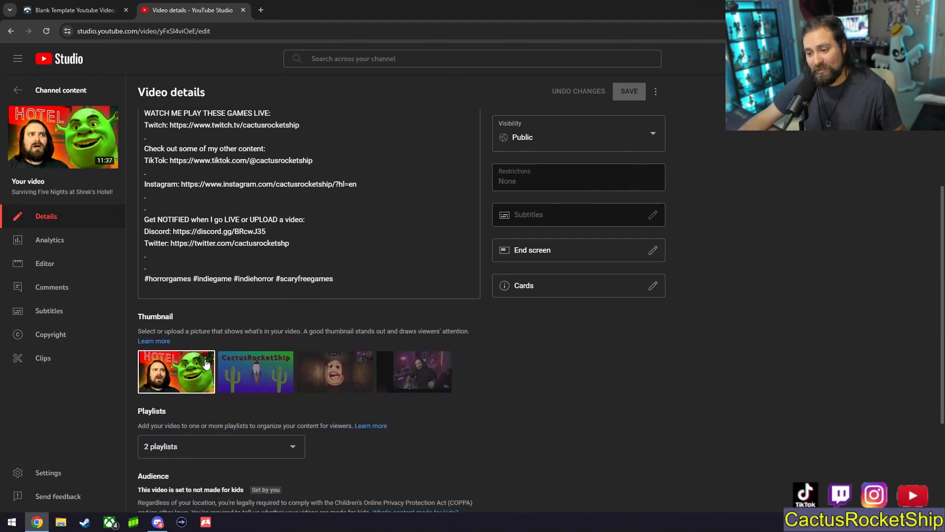
{"action": "left_click", "coordinate": [206, 363]}
{"action": "left_click", "coordinate": [244, 366]}
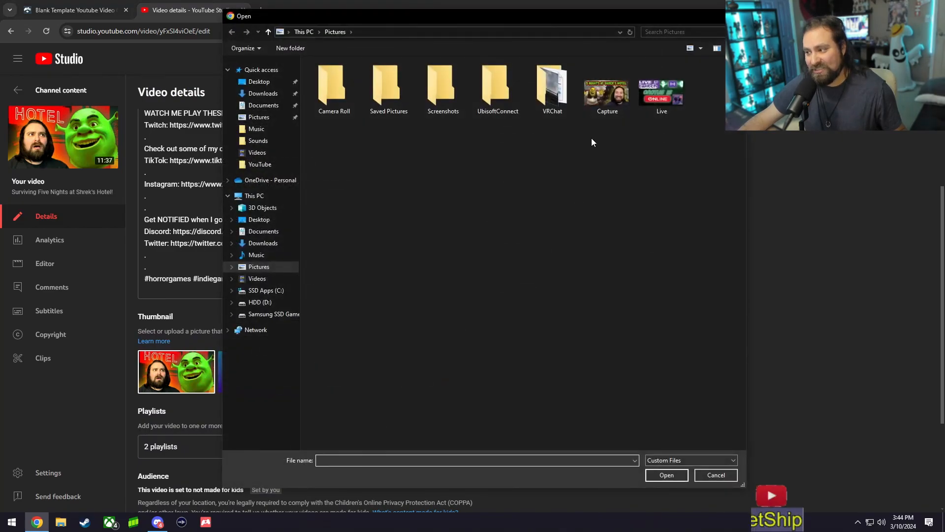
{"action": "double_click", "coordinate": [604, 104]}
Open the video's old Shrek hotel thumbnail in the photo viewer and examine it enlarged.
{"action": "scroll", "coordinate": [694, 270], "scroll_direction": "up", "scroll_amount": 4}
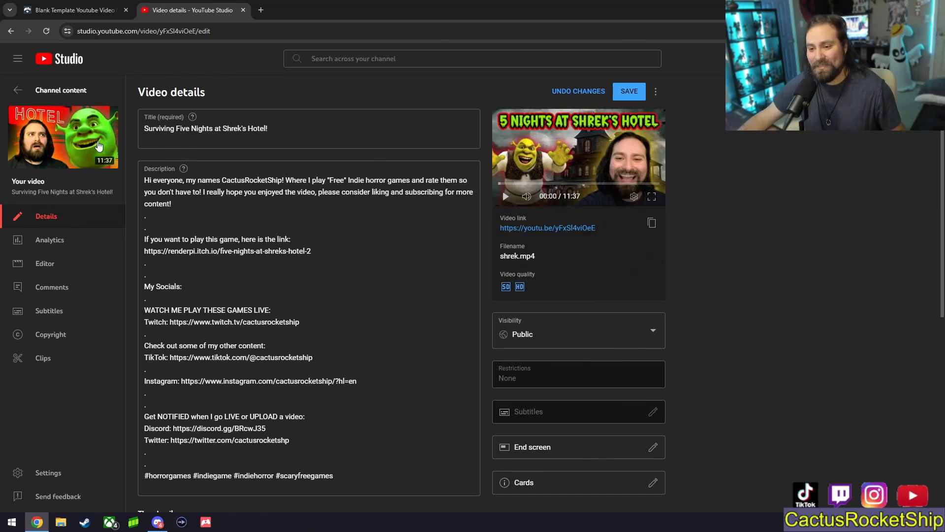
{"action": "right_click", "coordinate": [86, 132]}
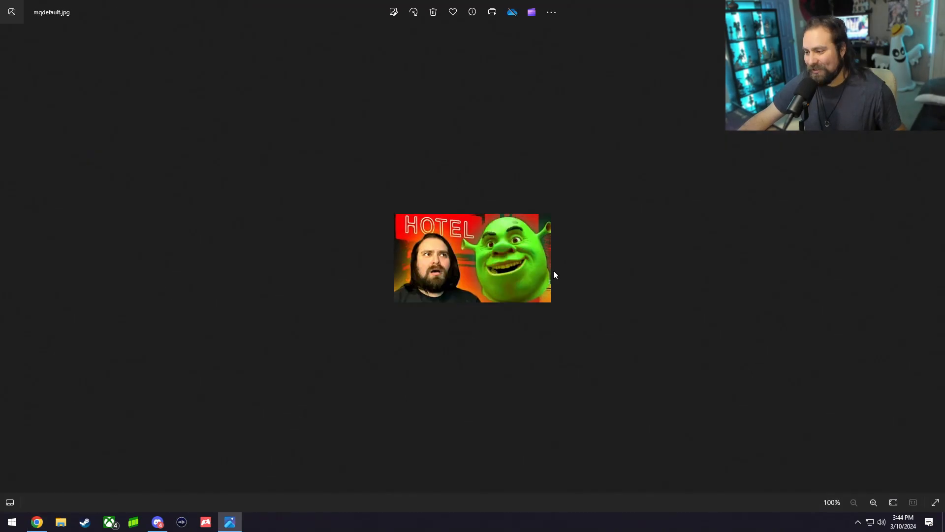
{"action": "scroll", "coordinate": [563, 227], "scroll_direction": "up", "scroll_amount": 3}
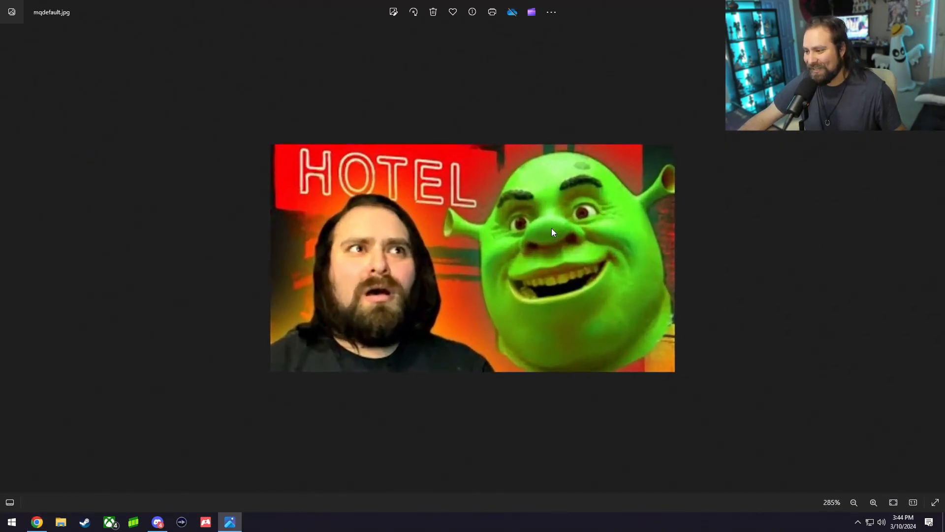